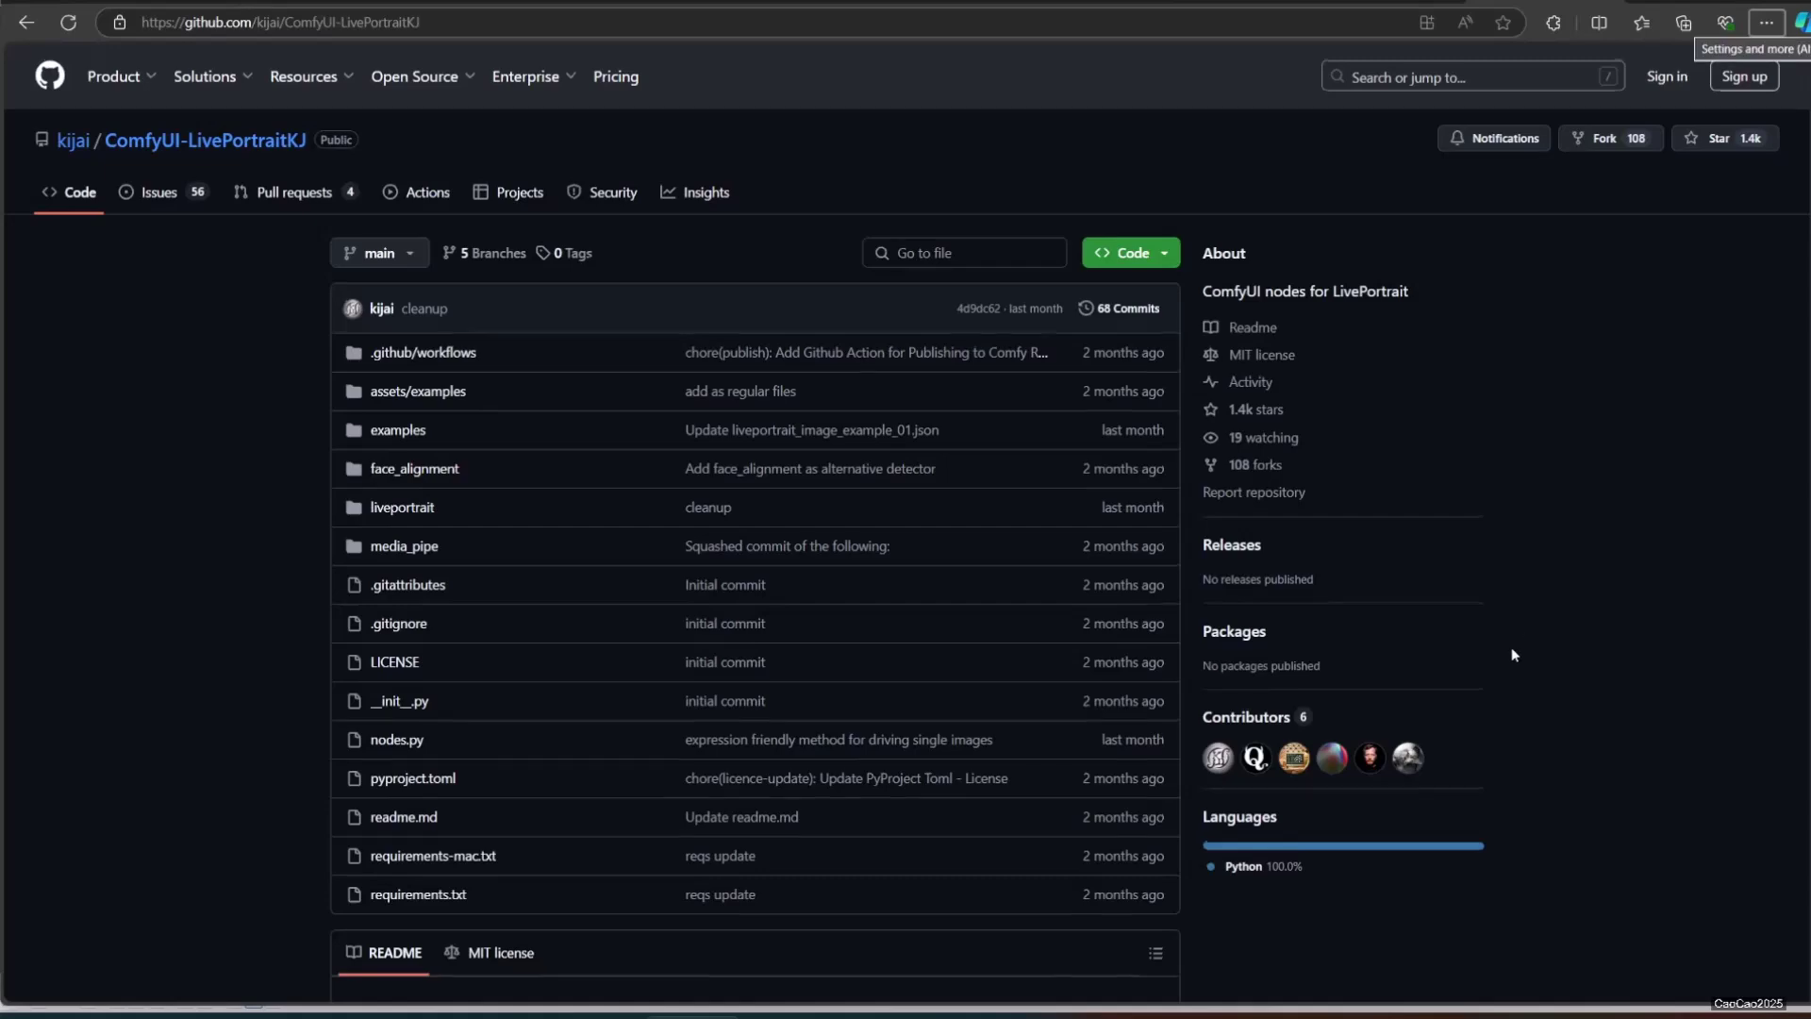
Step: Review the ComfyUI-LivePortraitKJ README on GitHub, then return to the ComfyUI canvas at 127.0.0.1:8188
{"action": "scroll", "coordinate": [1417, 724], "scroll_direction": "down", "scroll_amount": 8}
{"action": "scroll", "coordinate": [1404, 733], "scroll_direction": "down", "scroll_amount": 15}
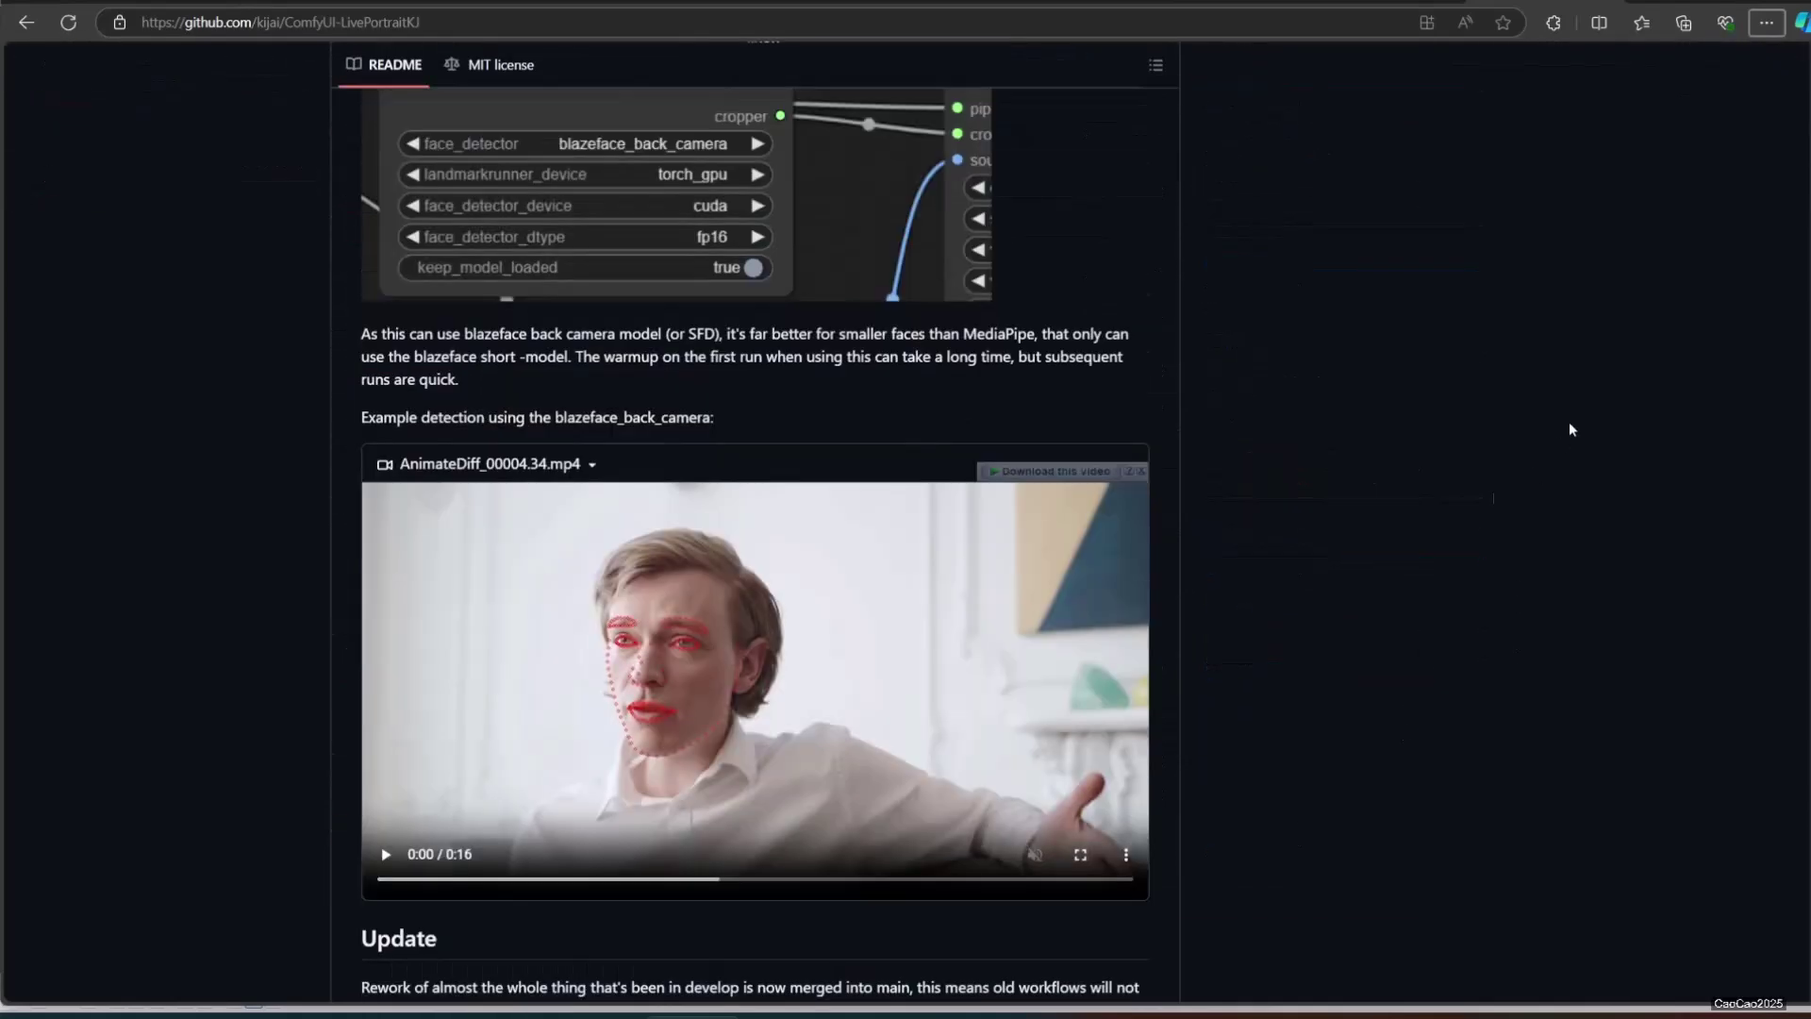
{"action": "scroll", "coordinate": [1211, 676], "scroll_direction": "up", "scroll_amount": 20}
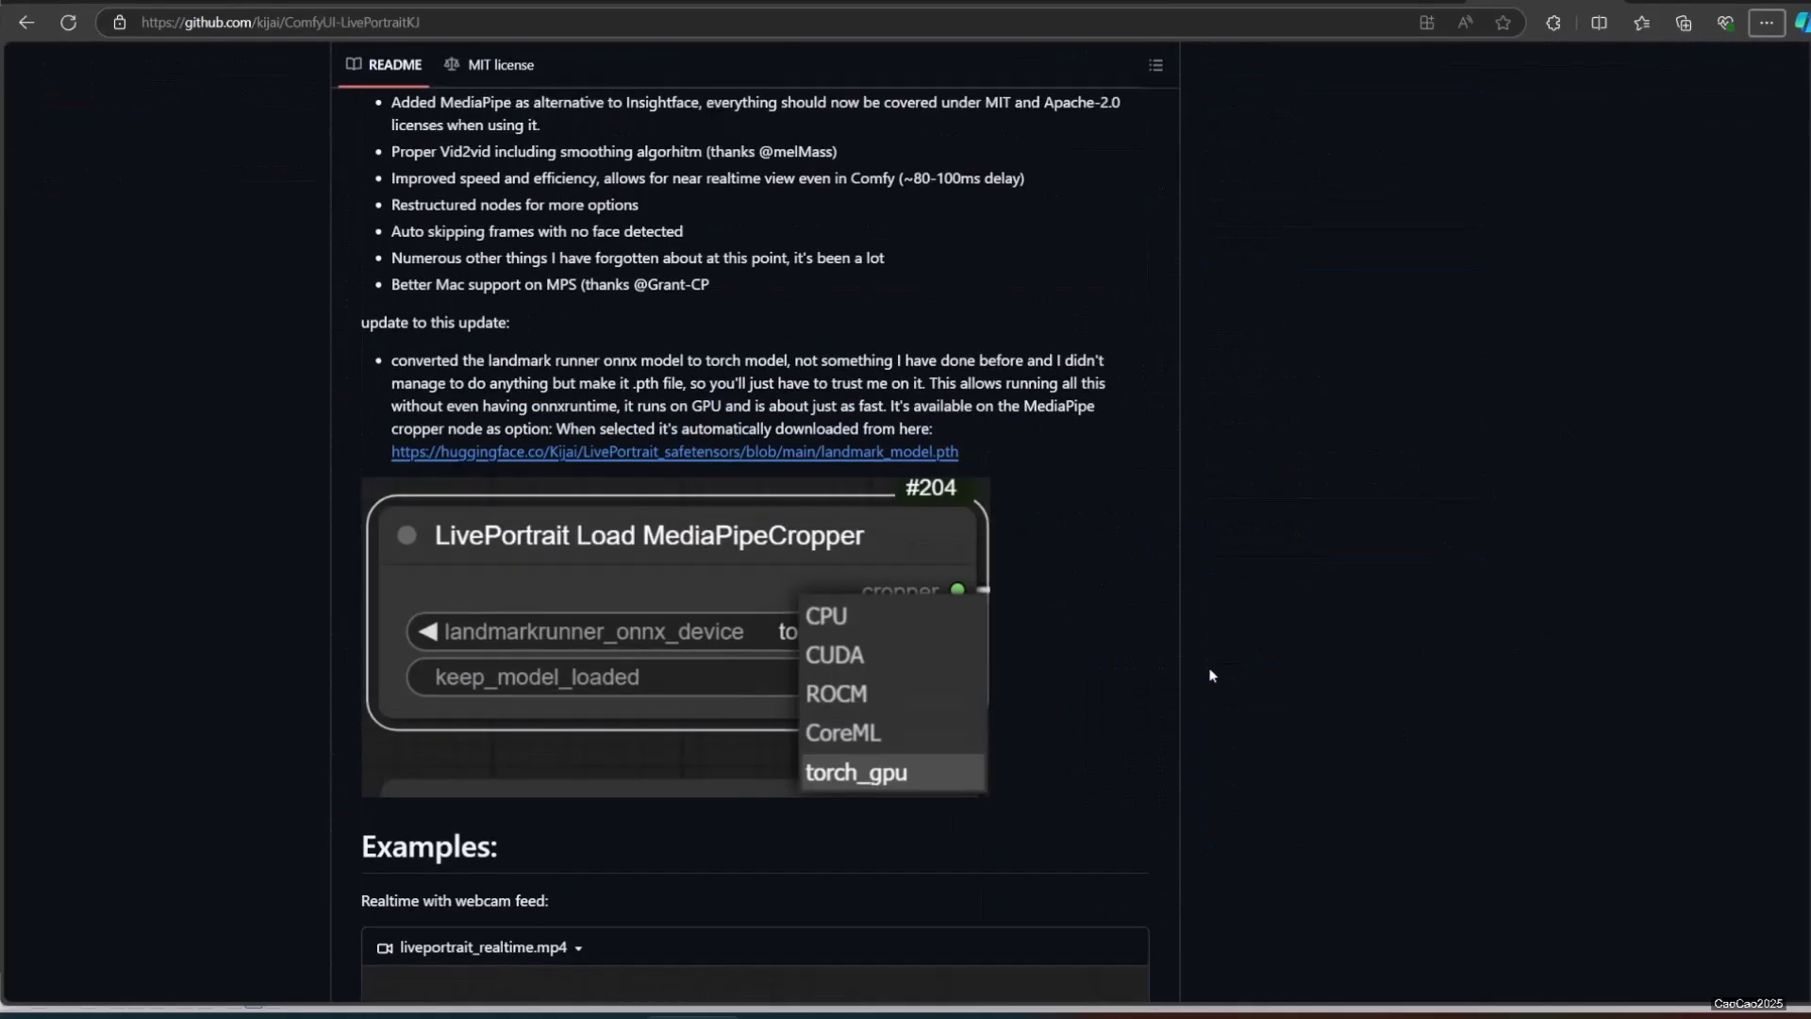
{"action": "scroll", "coordinate": [1211, 678], "scroll_direction": "up", "scroll_amount": 2}
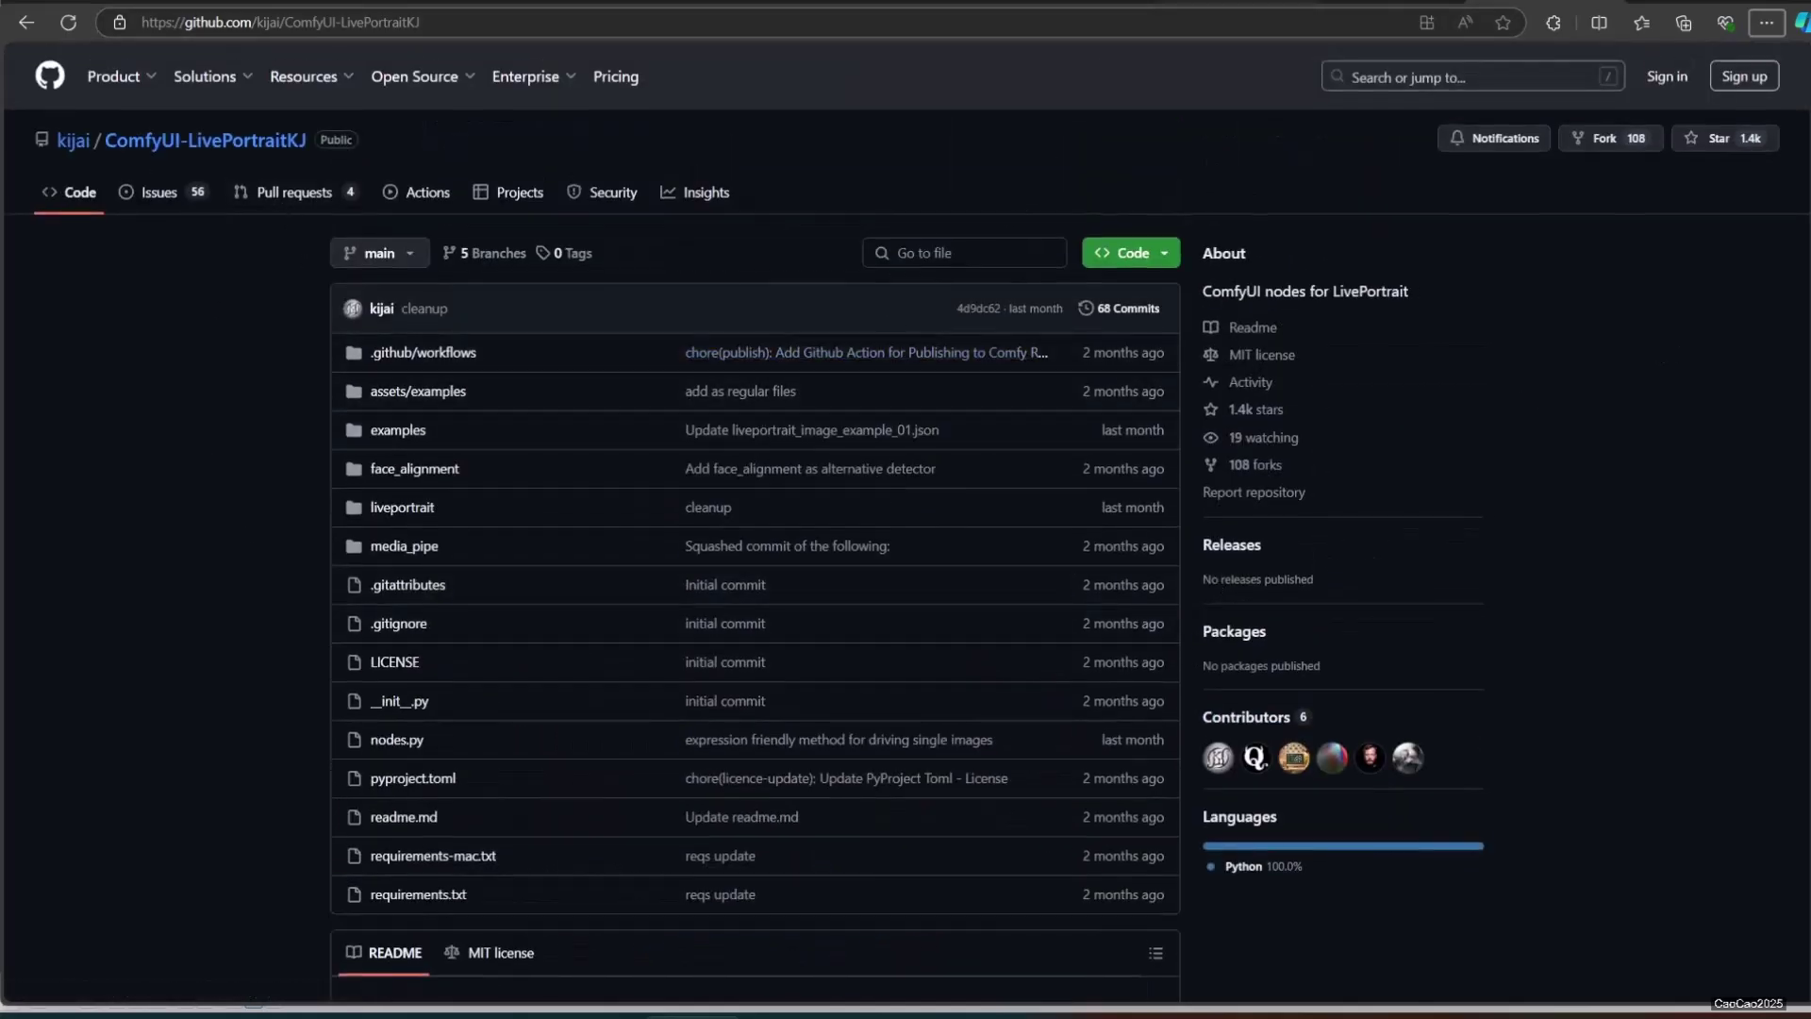
{"action": "left_click", "coordinate": [1201, 9]}
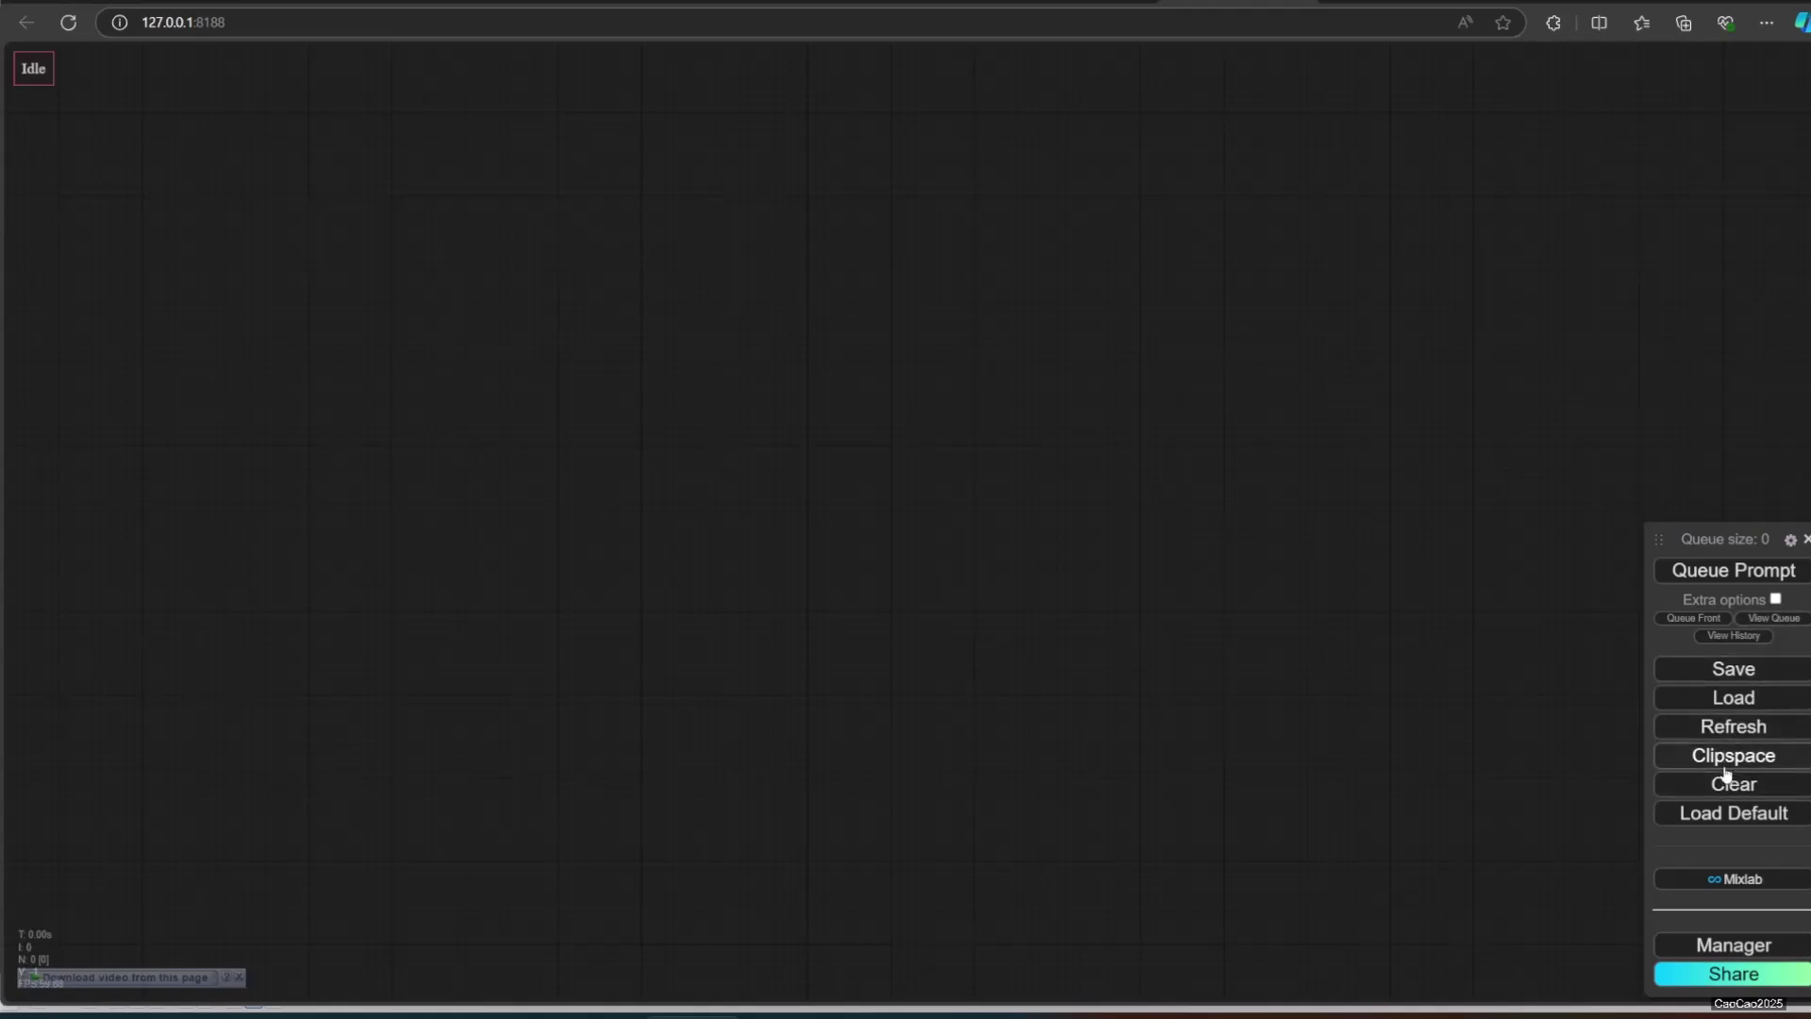
Step: Search the Manager's custom node list for 'live' to check the LivePortraitKJ pack
{"action": "left_click", "coordinate": [1670, 944]}
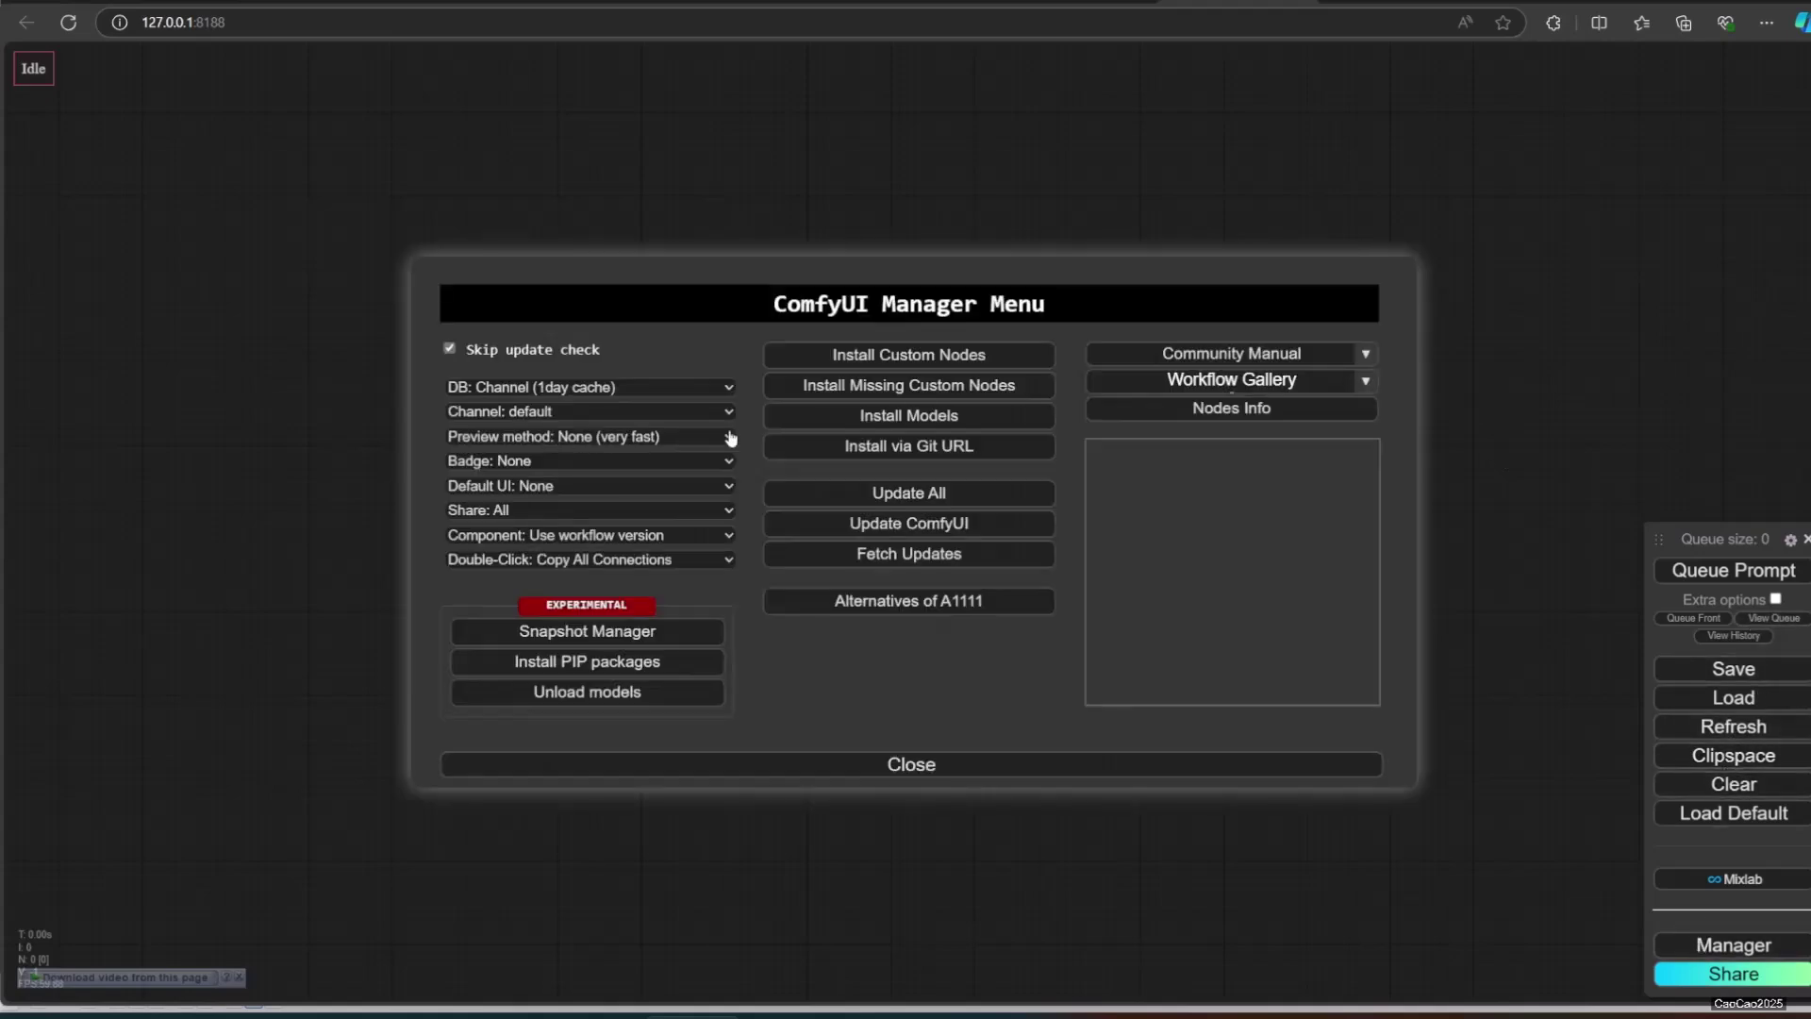
{"action": "left_click", "coordinate": [847, 353]}
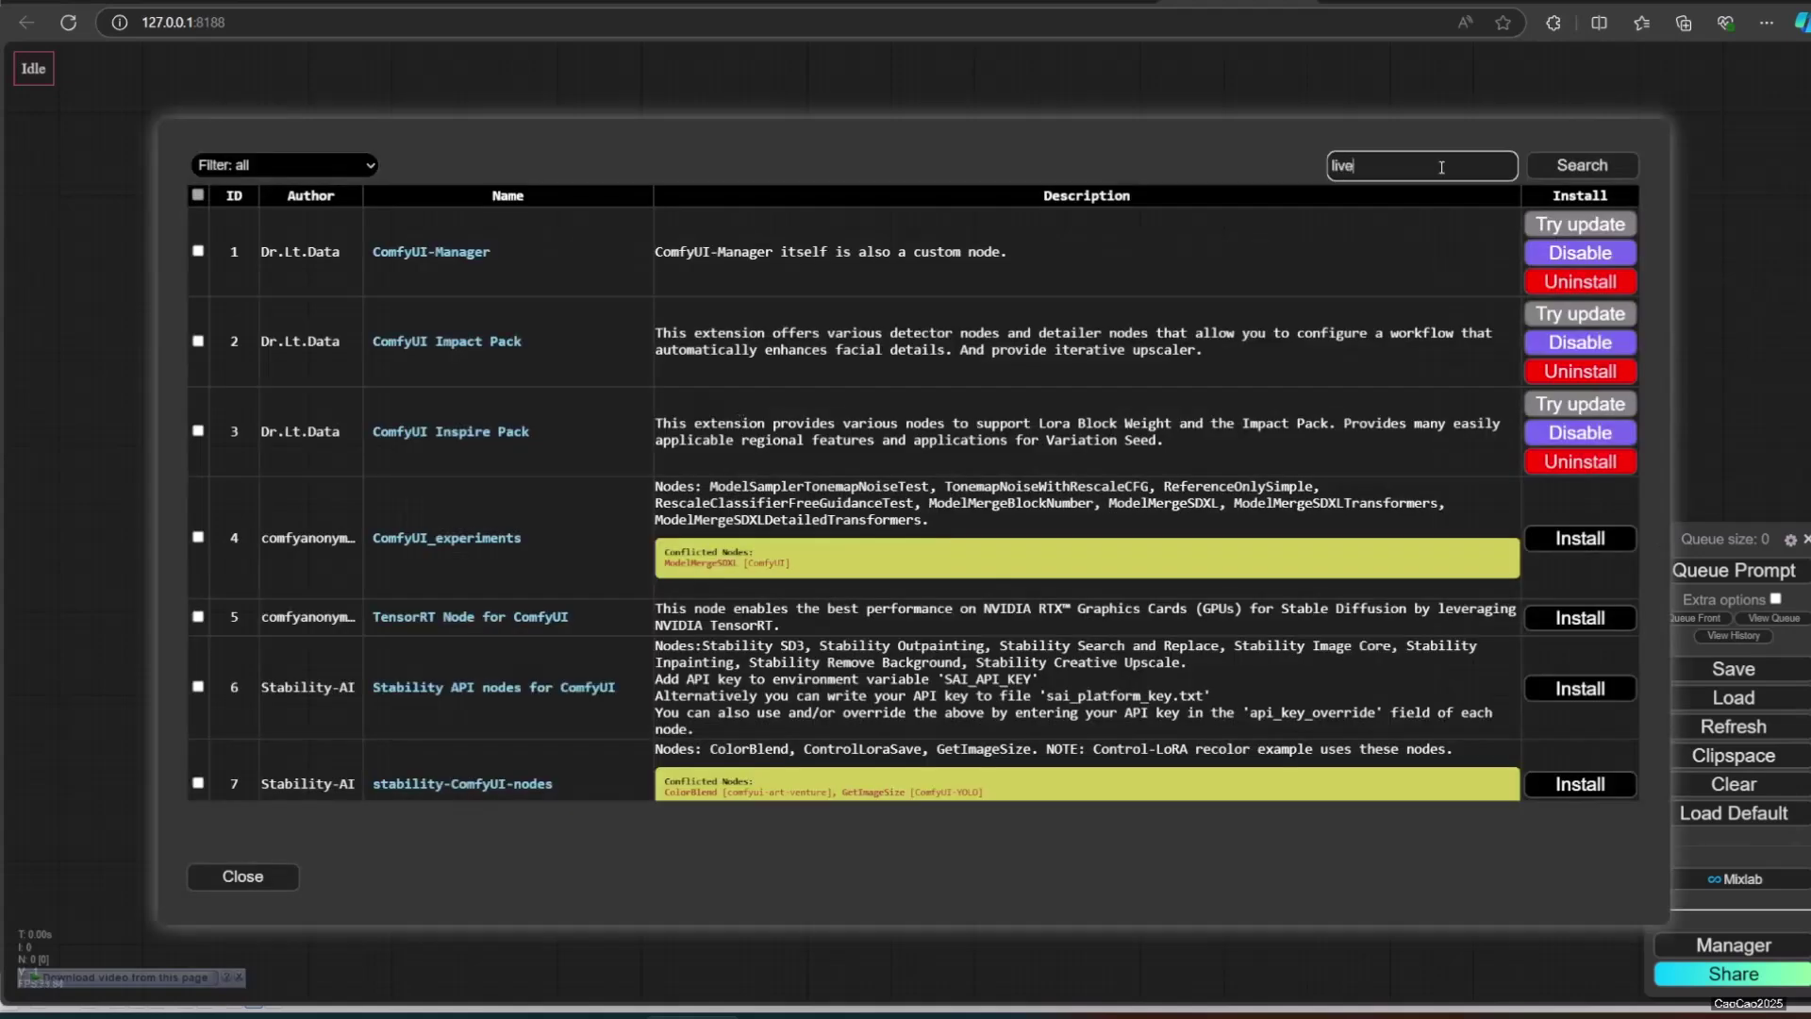
{"action": "key", "text": "Return"}
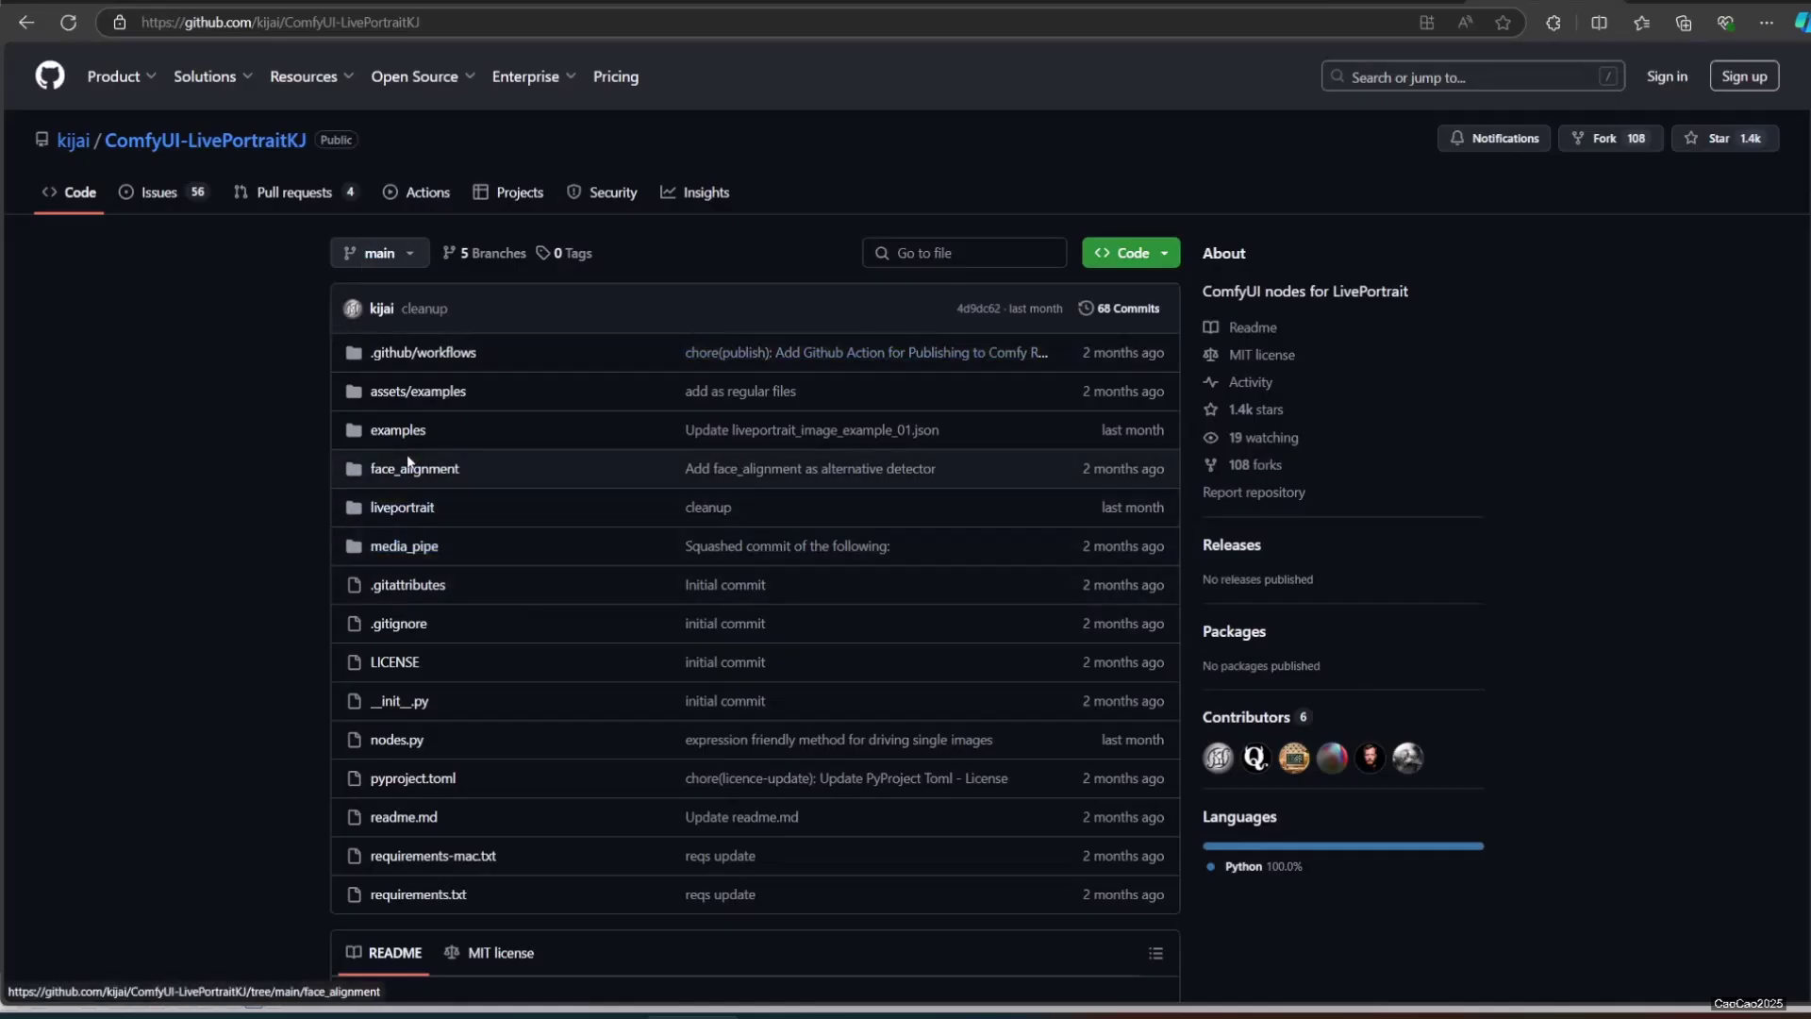
Step: Open liveportrait_realtime_example_01.json from the repository's examples folder
{"action": "left_click", "coordinate": [398, 431]}
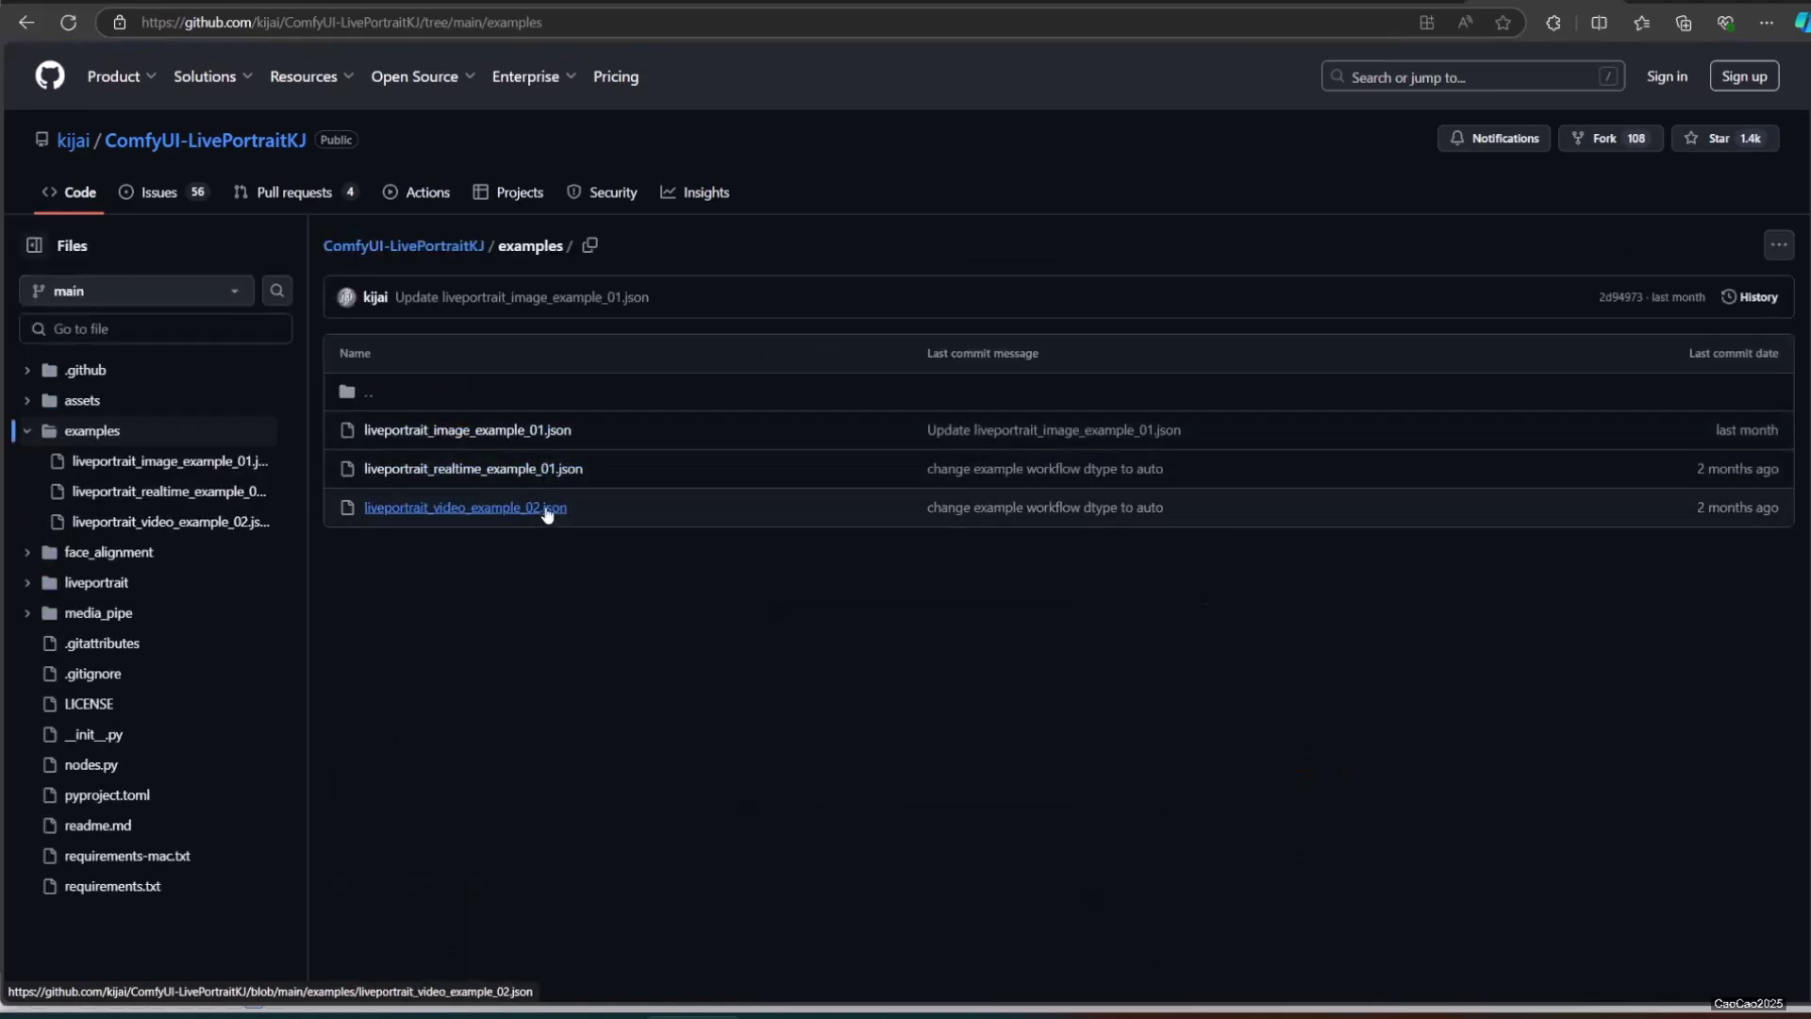
{"action": "left_click", "coordinate": [523, 470]}
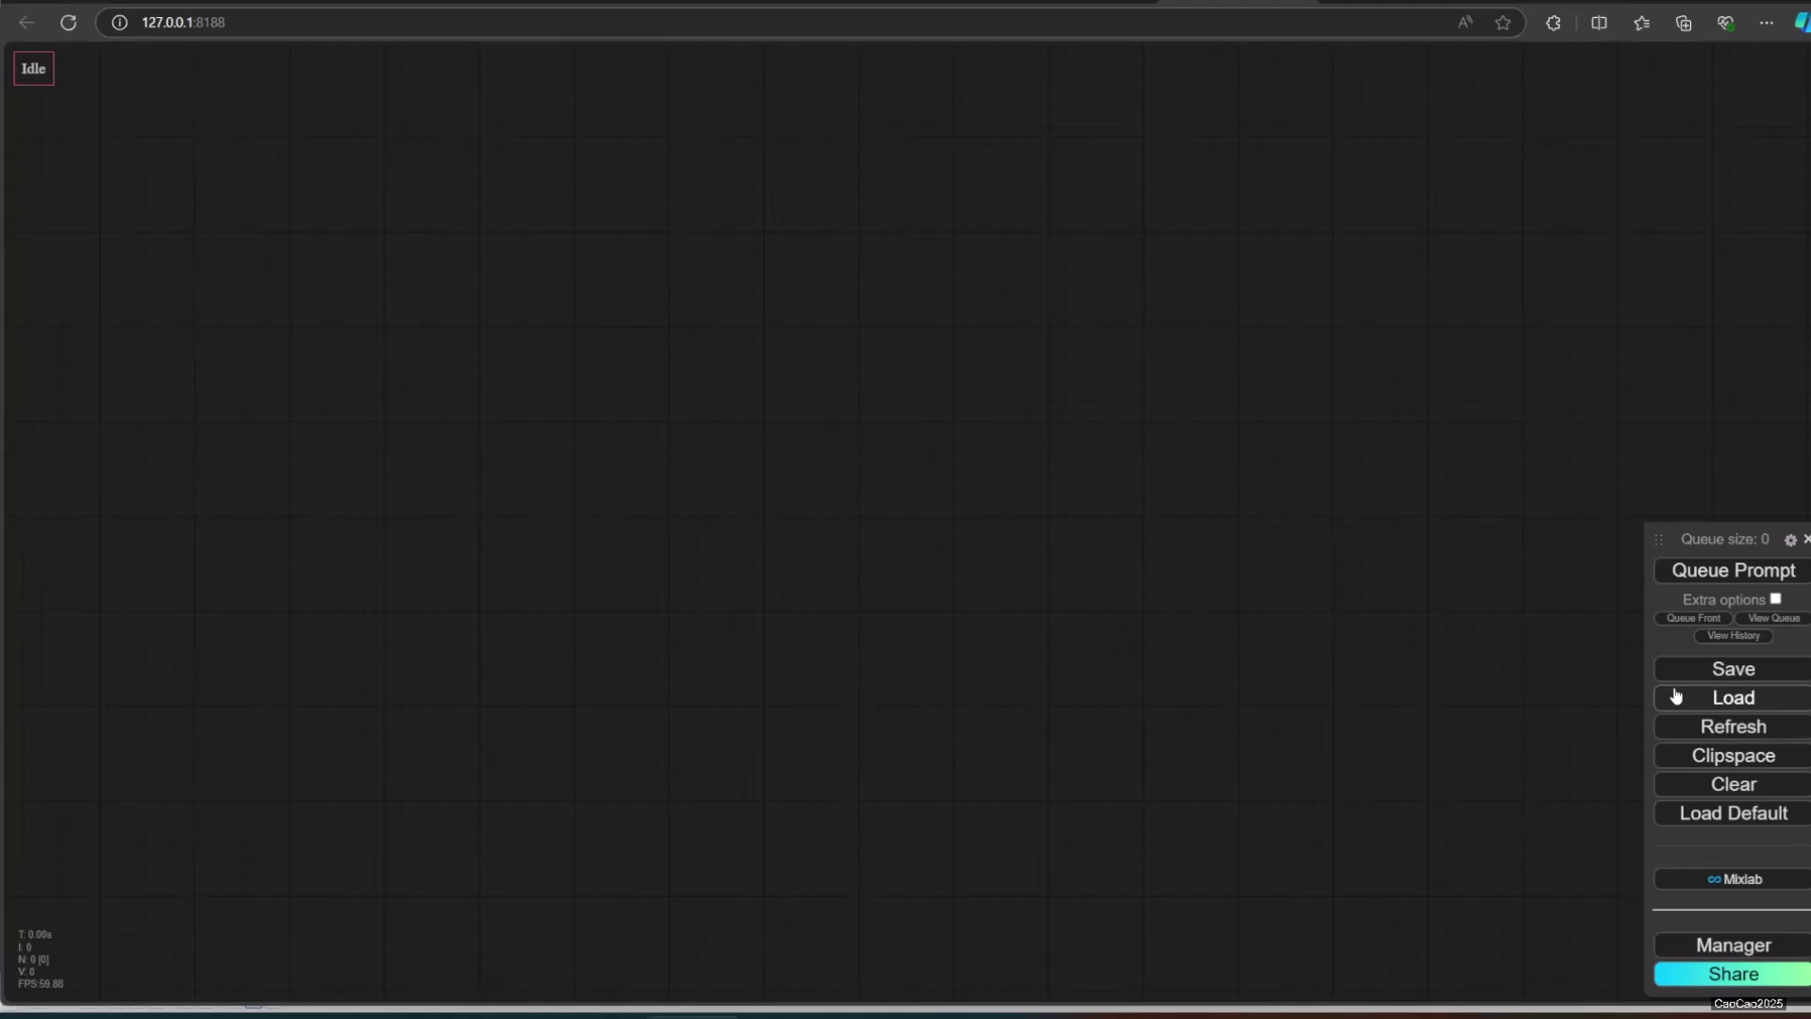
Step: Load liveportrait_realtime_example_01.json from disk onto the ComfyUI canvas
{"action": "left_click", "coordinate": [1675, 696]}
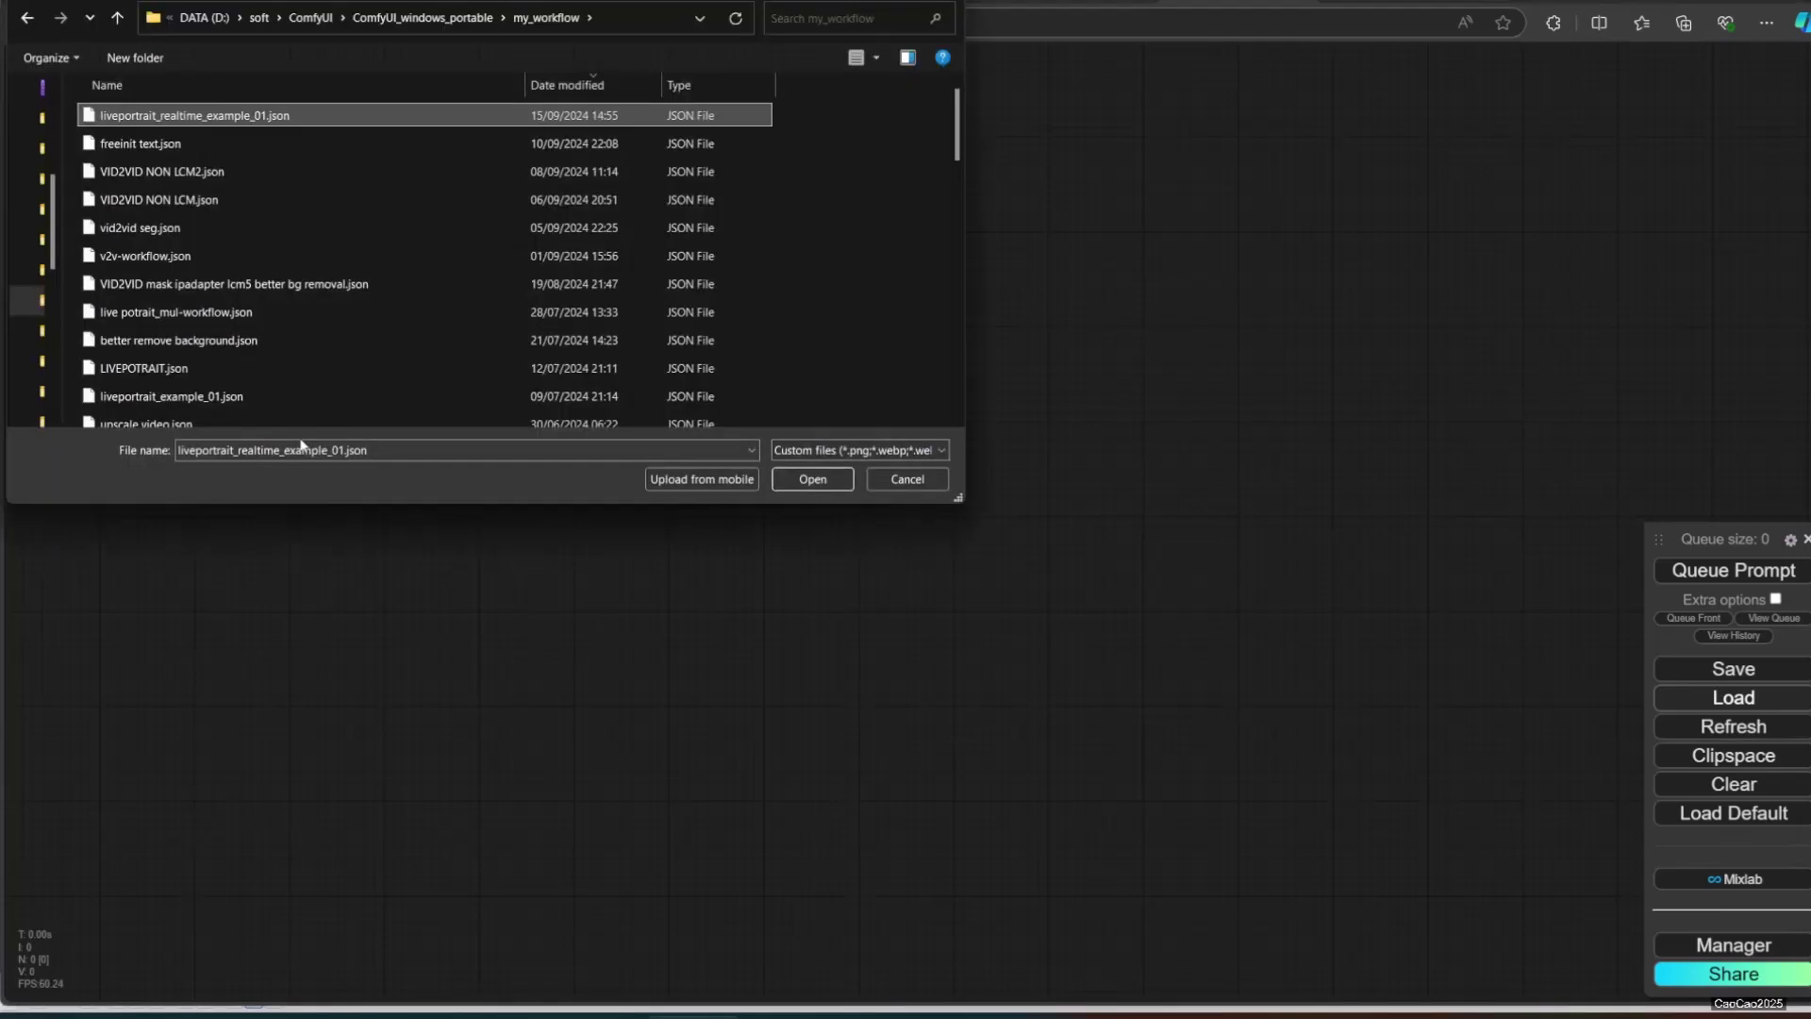
{"action": "double_click", "coordinate": [140, 117]}
{"action": "scroll", "coordinate": [383, 691], "scroll_direction": "up", "scroll_amount": 9}
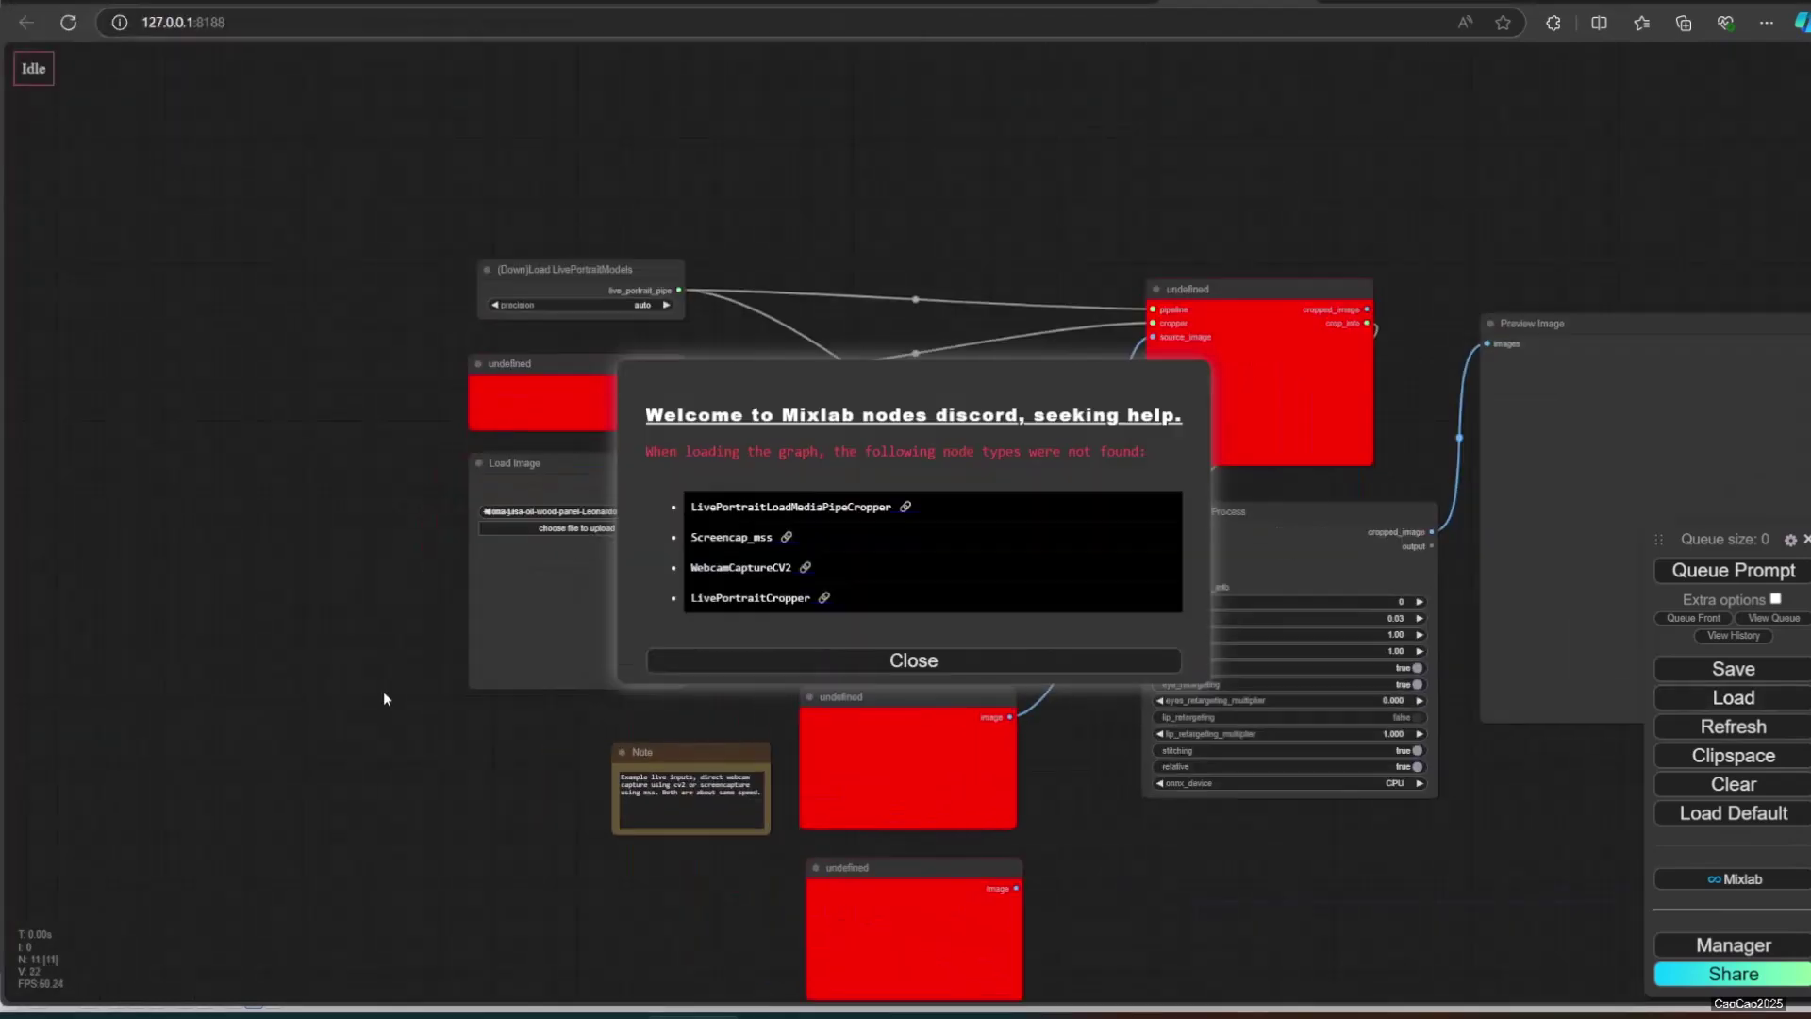
{"action": "scroll", "coordinate": [448, 797], "scroll_direction": "up", "scroll_amount": 3}
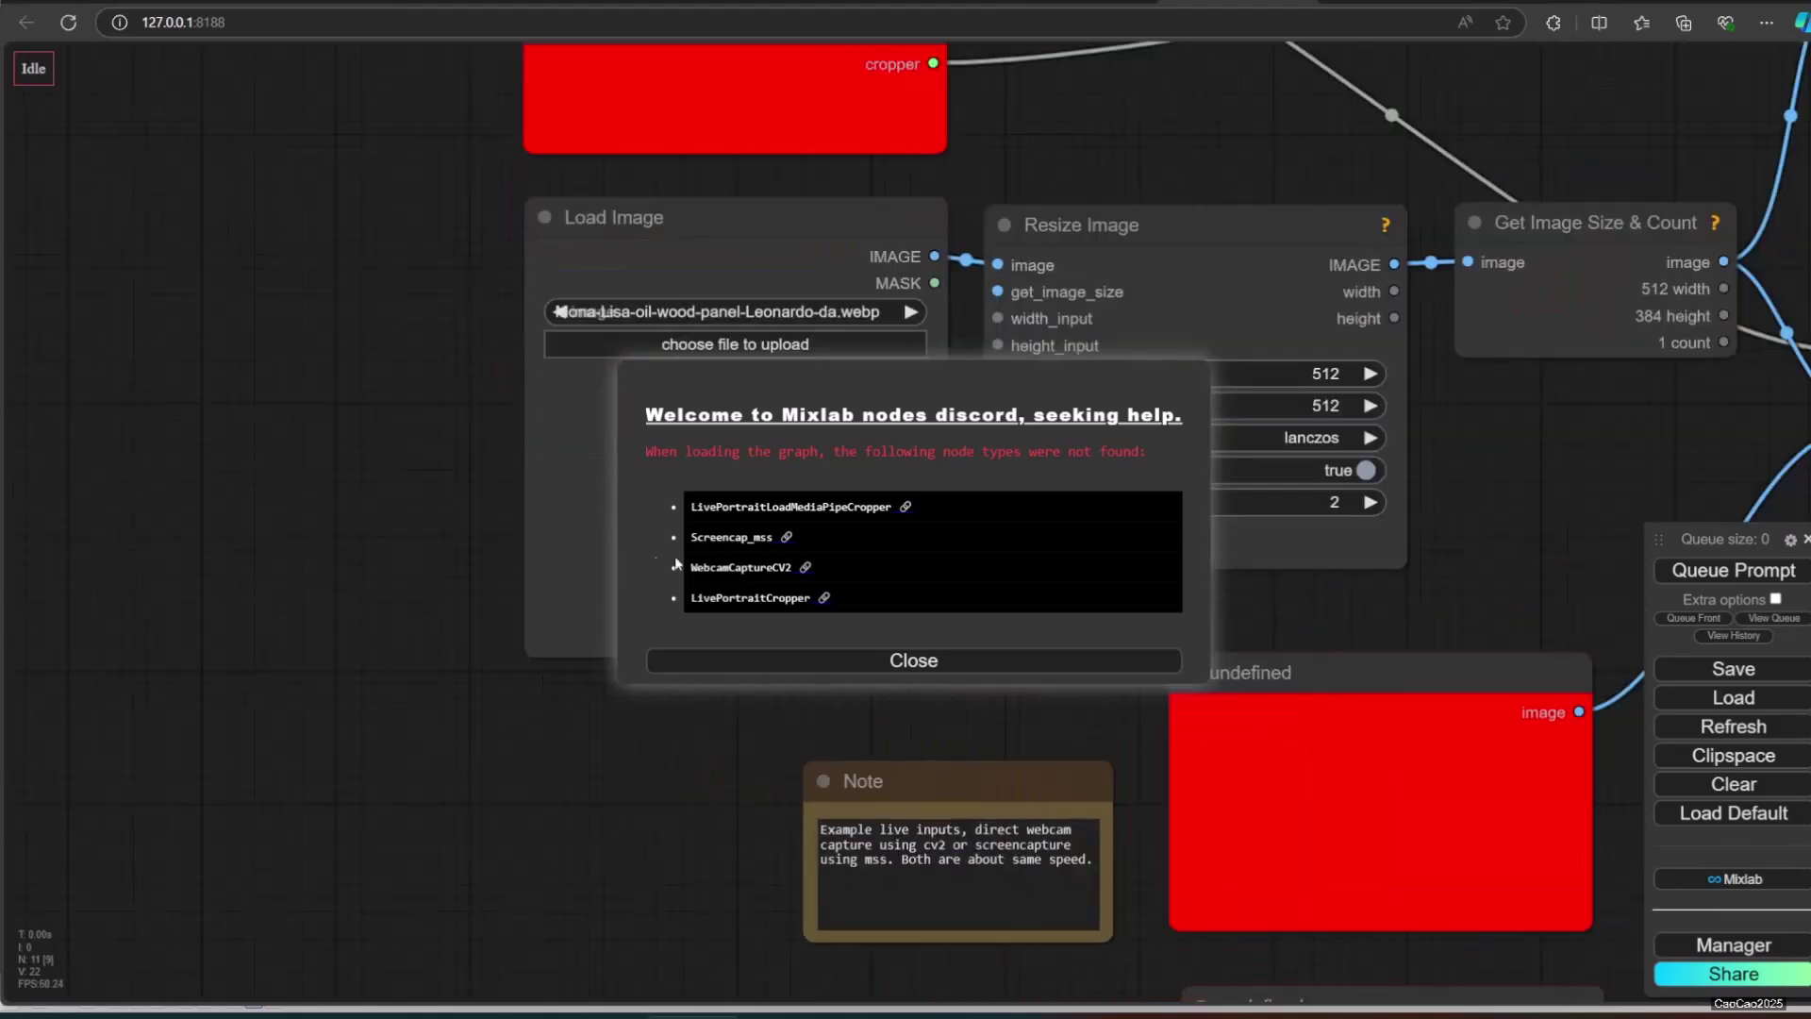
Step: Install the missing ComfyUI-LivePortraitKJ node pack and restart the server
{"action": "left_click", "coordinate": [740, 661]}
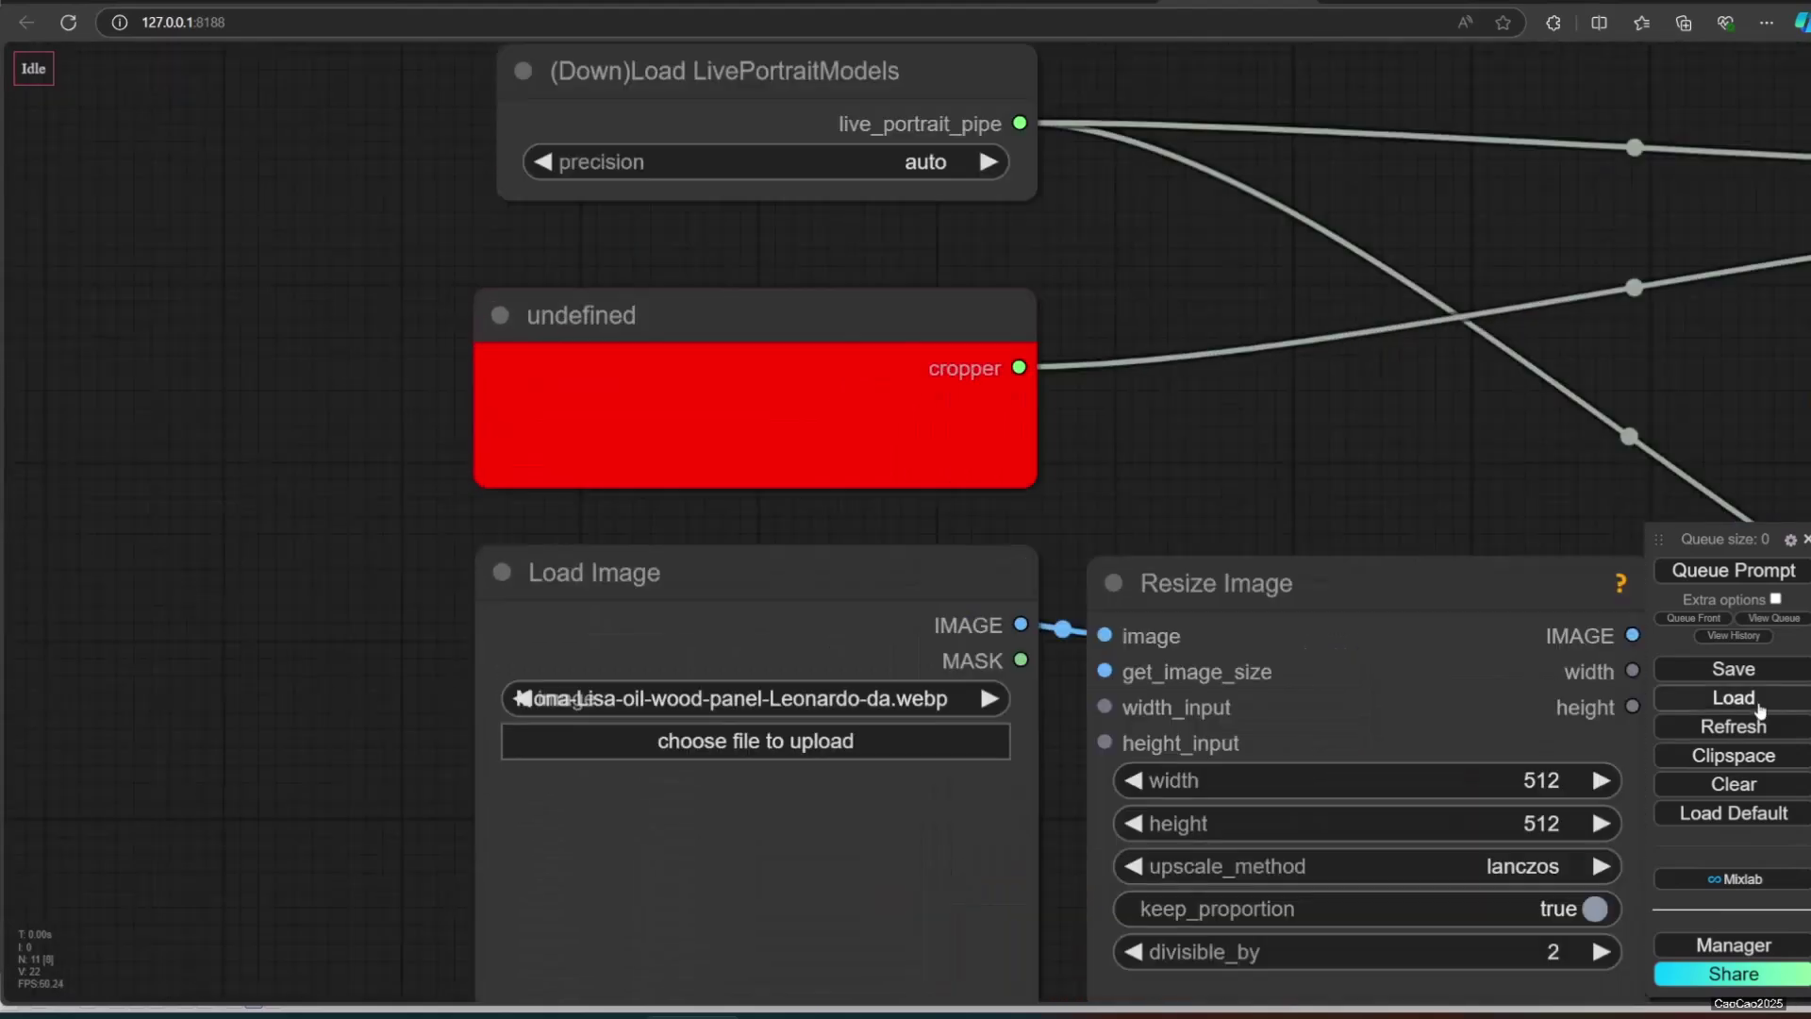
{"action": "left_click", "coordinate": [1724, 944]}
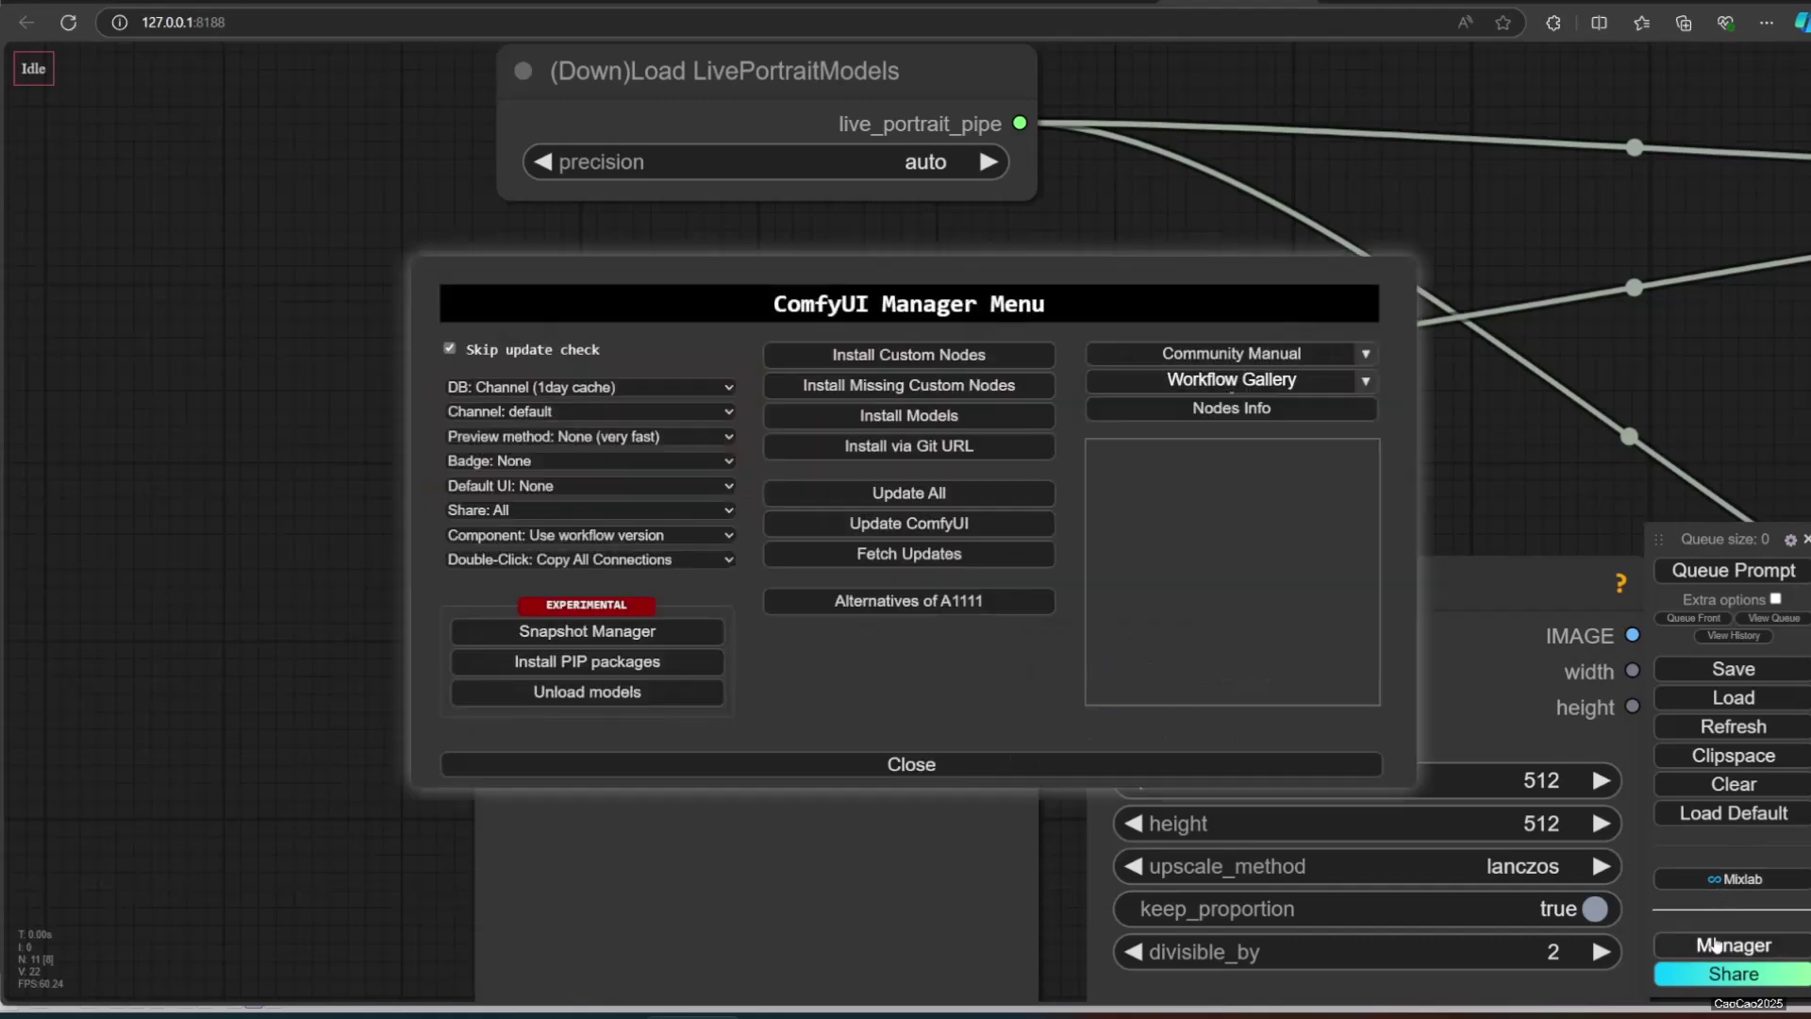
{"action": "left_click", "coordinate": [934, 388]}
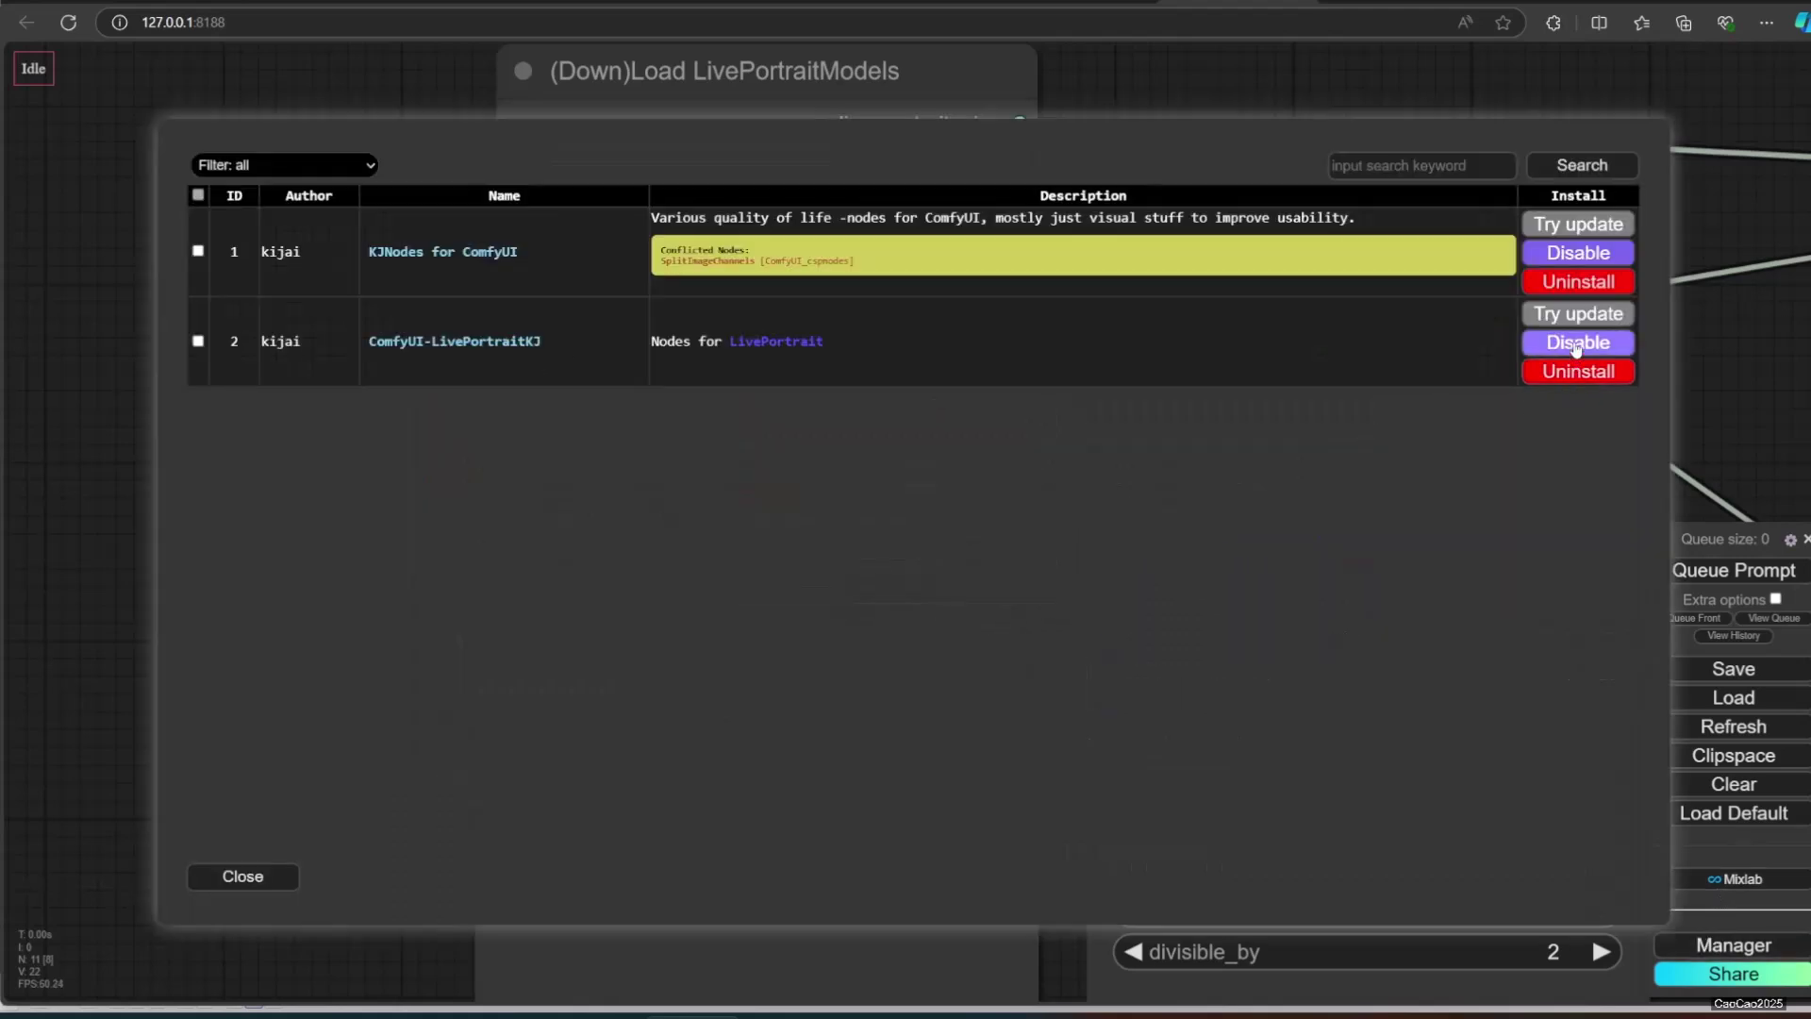
{"action": "left_click", "coordinate": [1578, 314]}
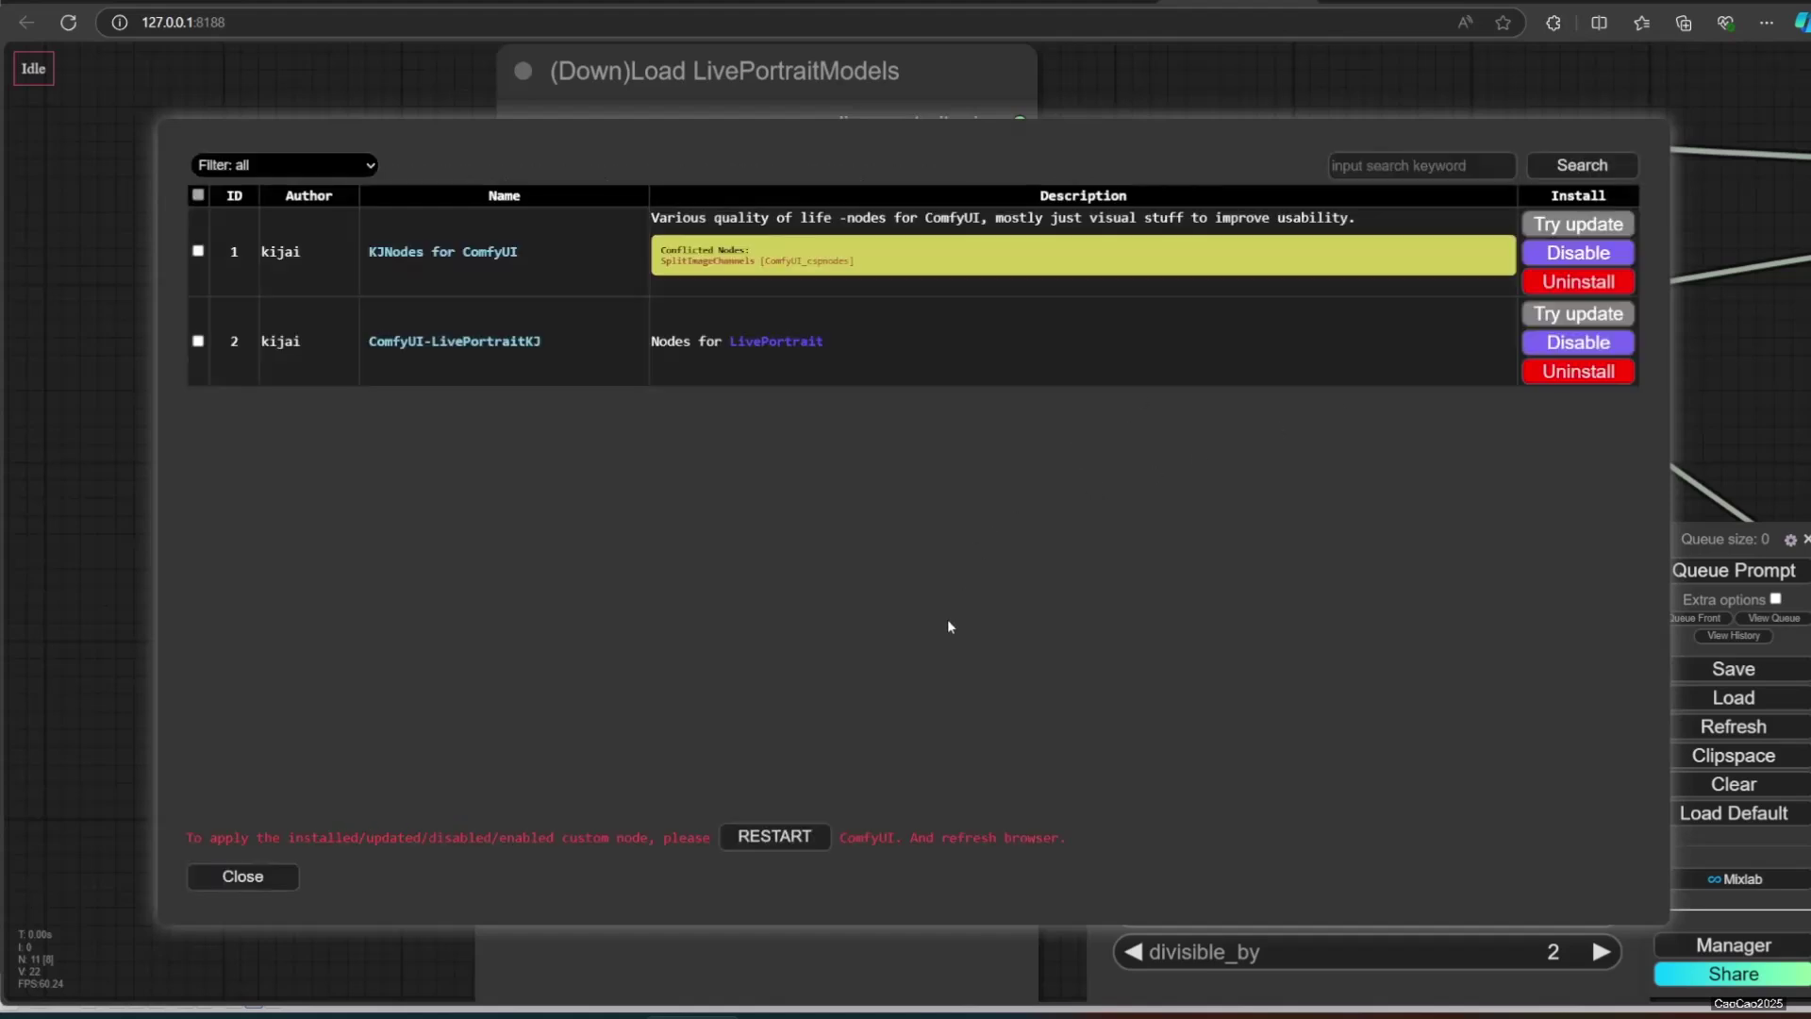
{"action": "left_click", "coordinate": [797, 843]}
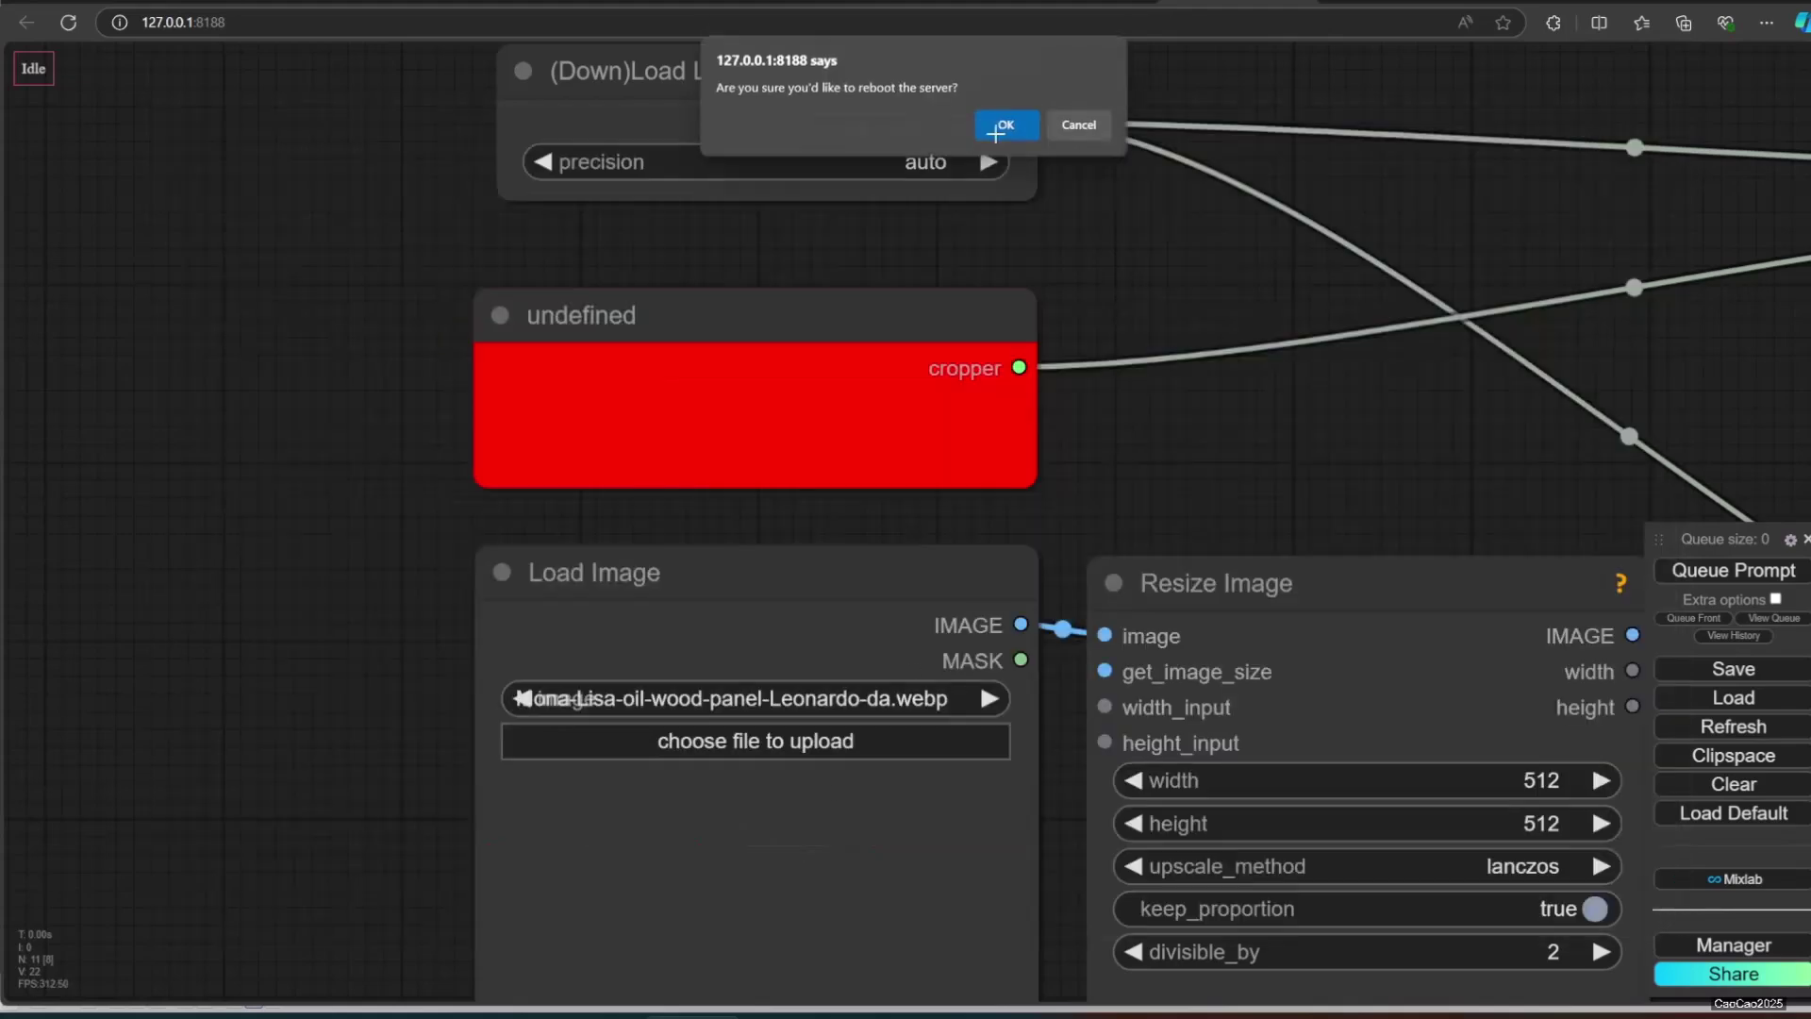
{"action": "left_click", "coordinate": [998, 138]}
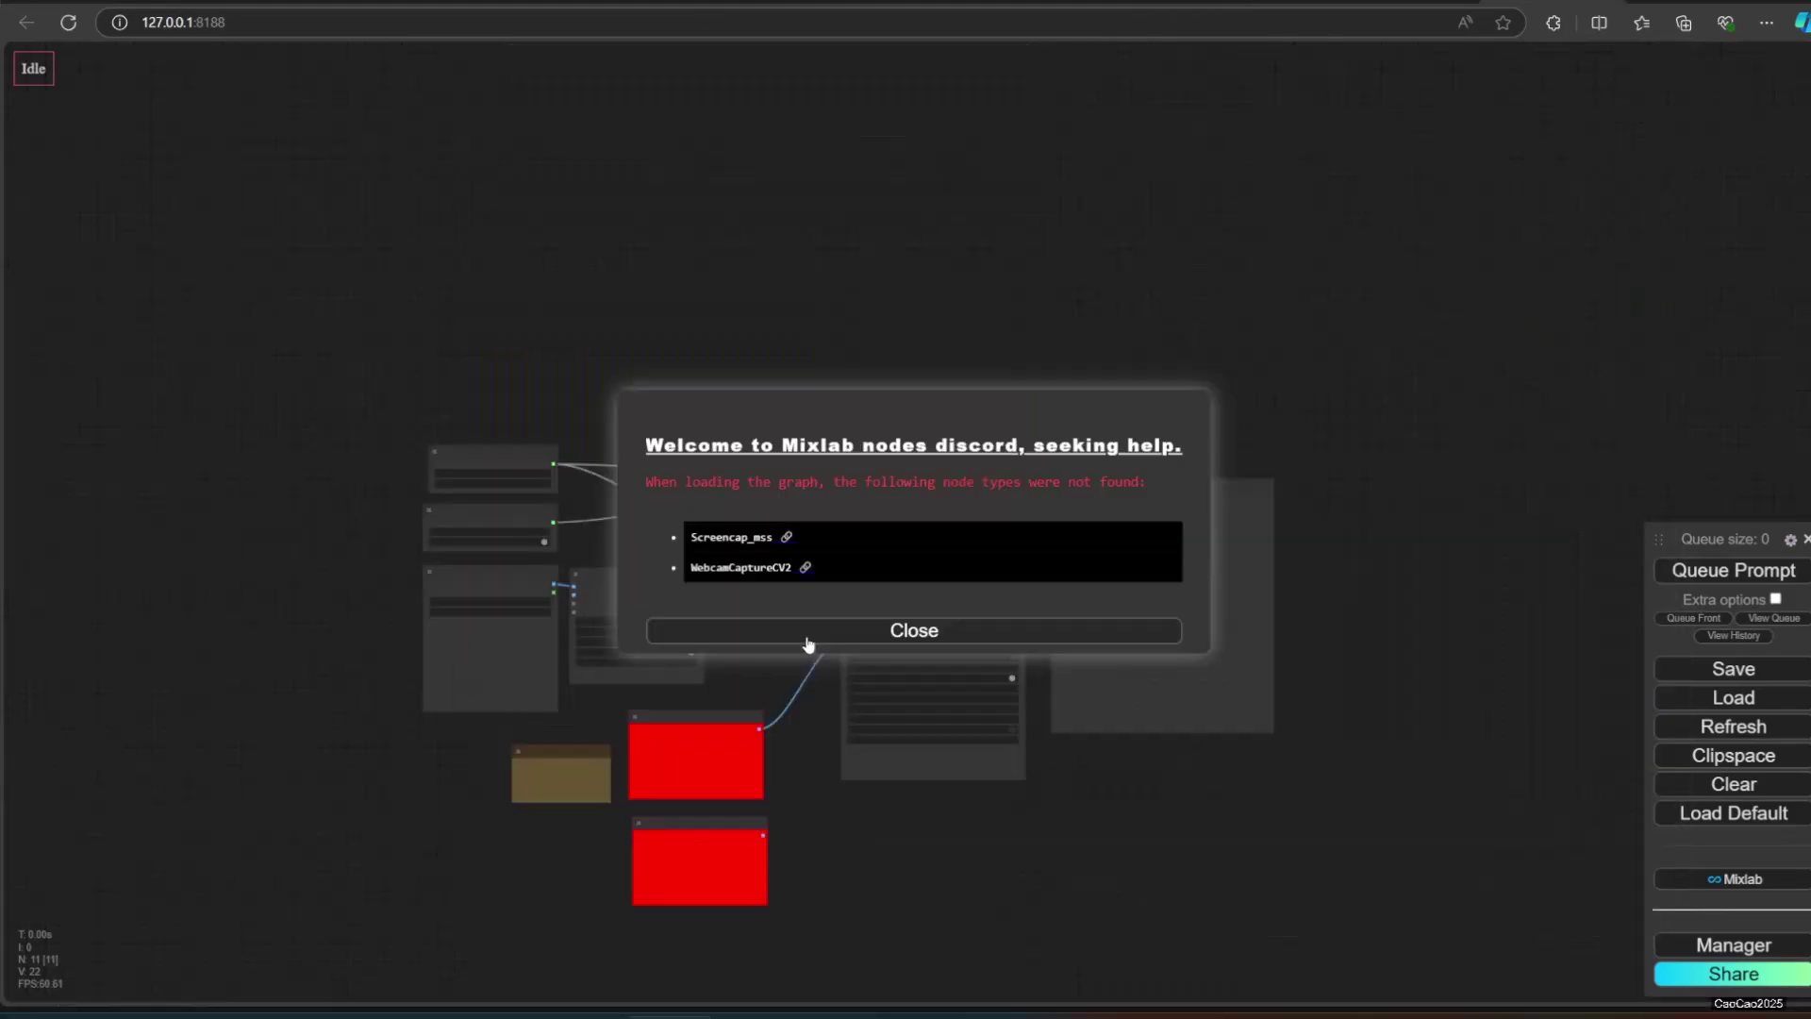
Step: Install the still-missing KJNodes for ComfyUI pack and restart the server again
{"action": "left_click", "coordinate": [809, 634]}
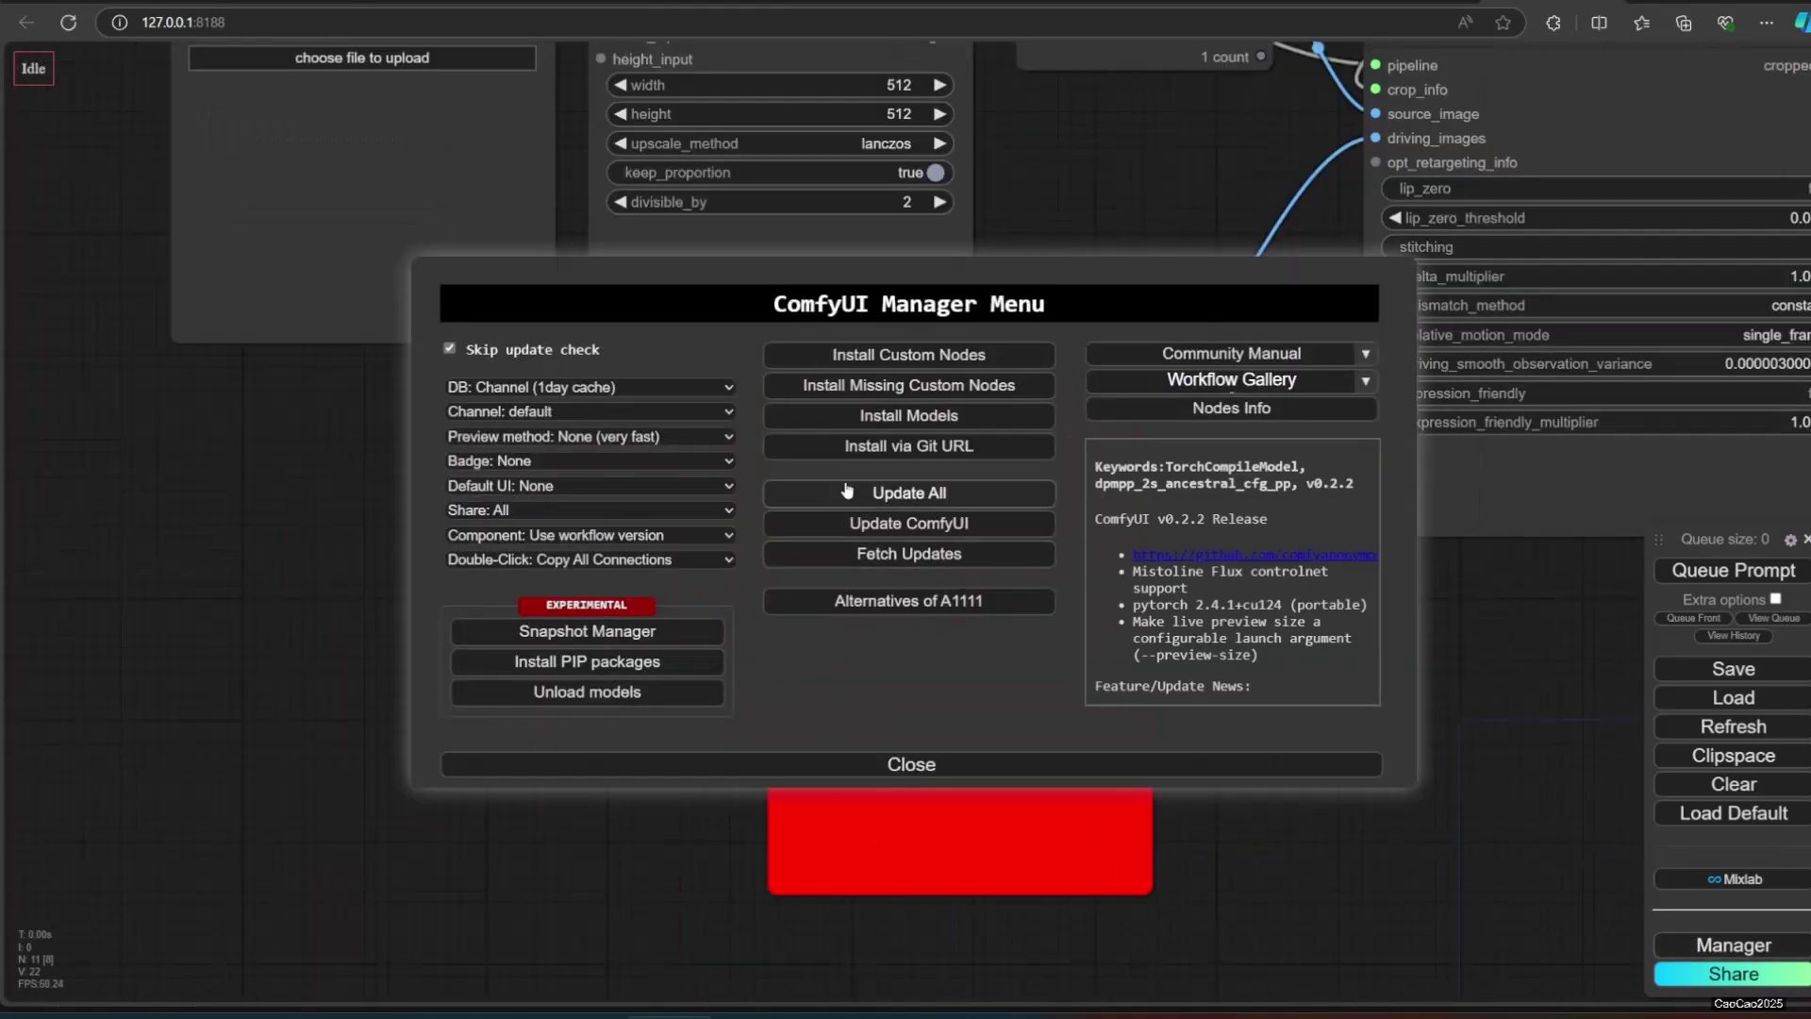
{"action": "left_click", "coordinate": [882, 385]}
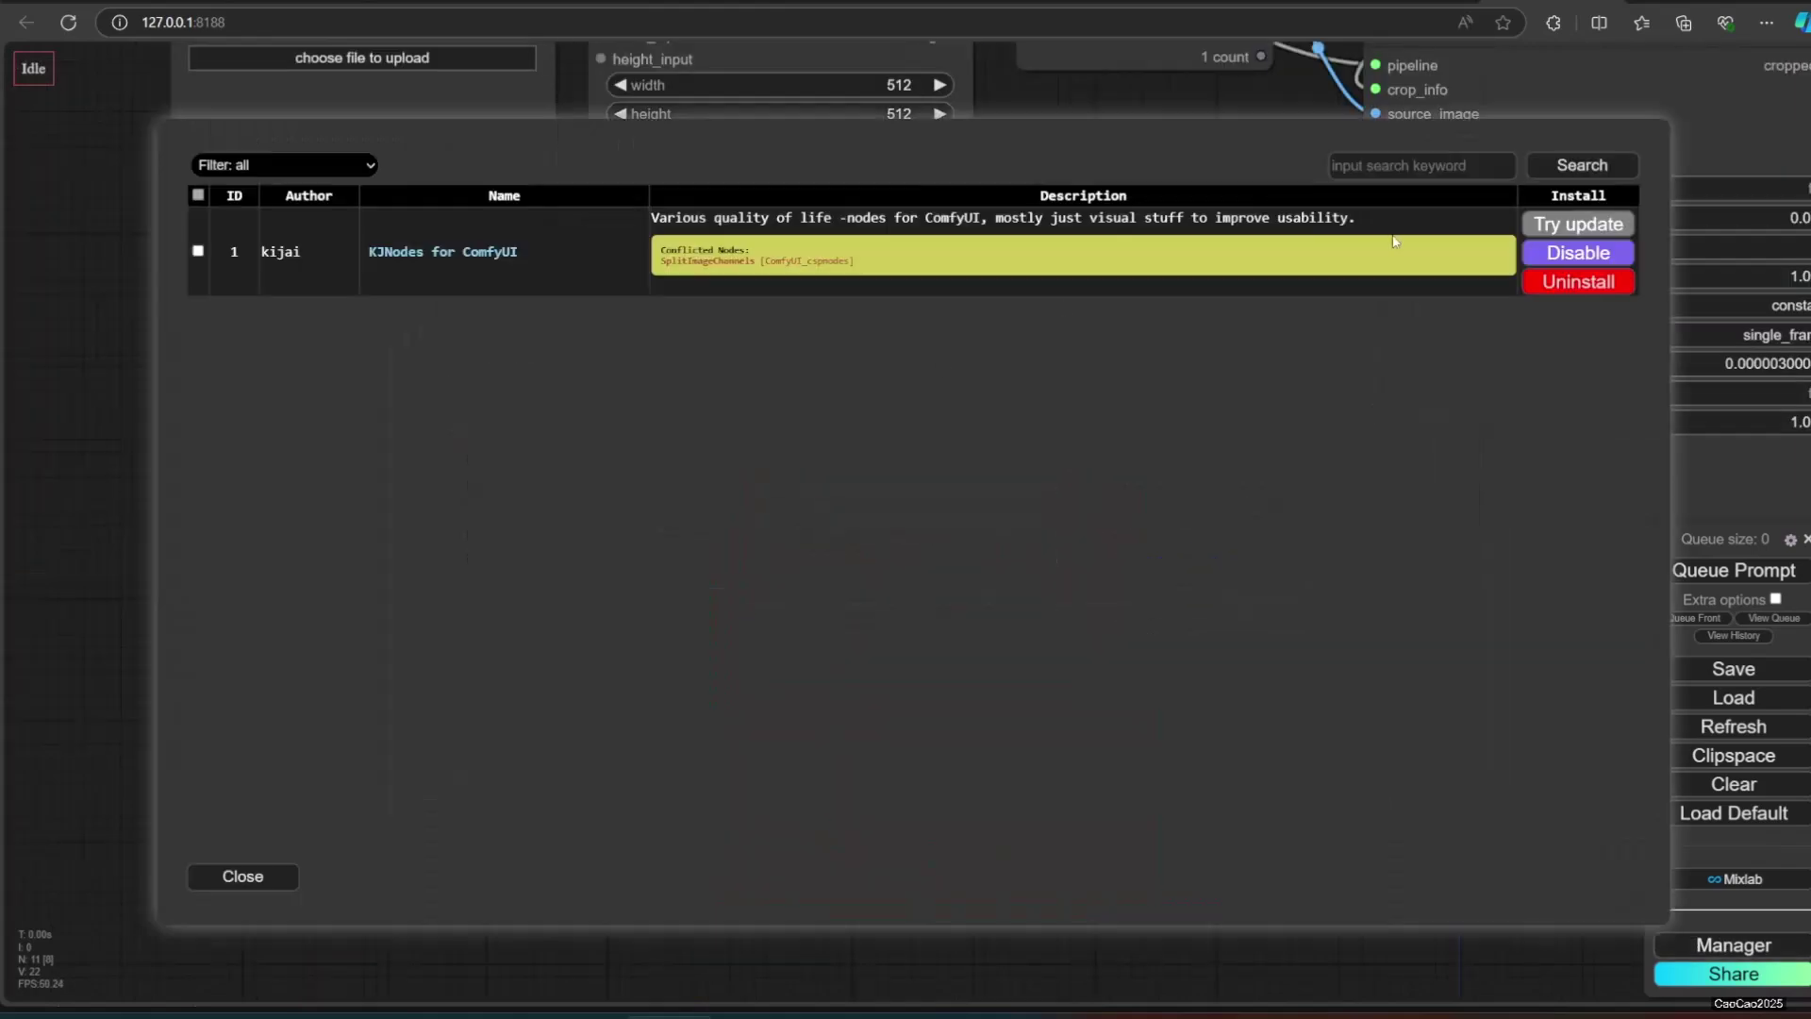
{"action": "left_click", "coordinate": [1533, 230]}
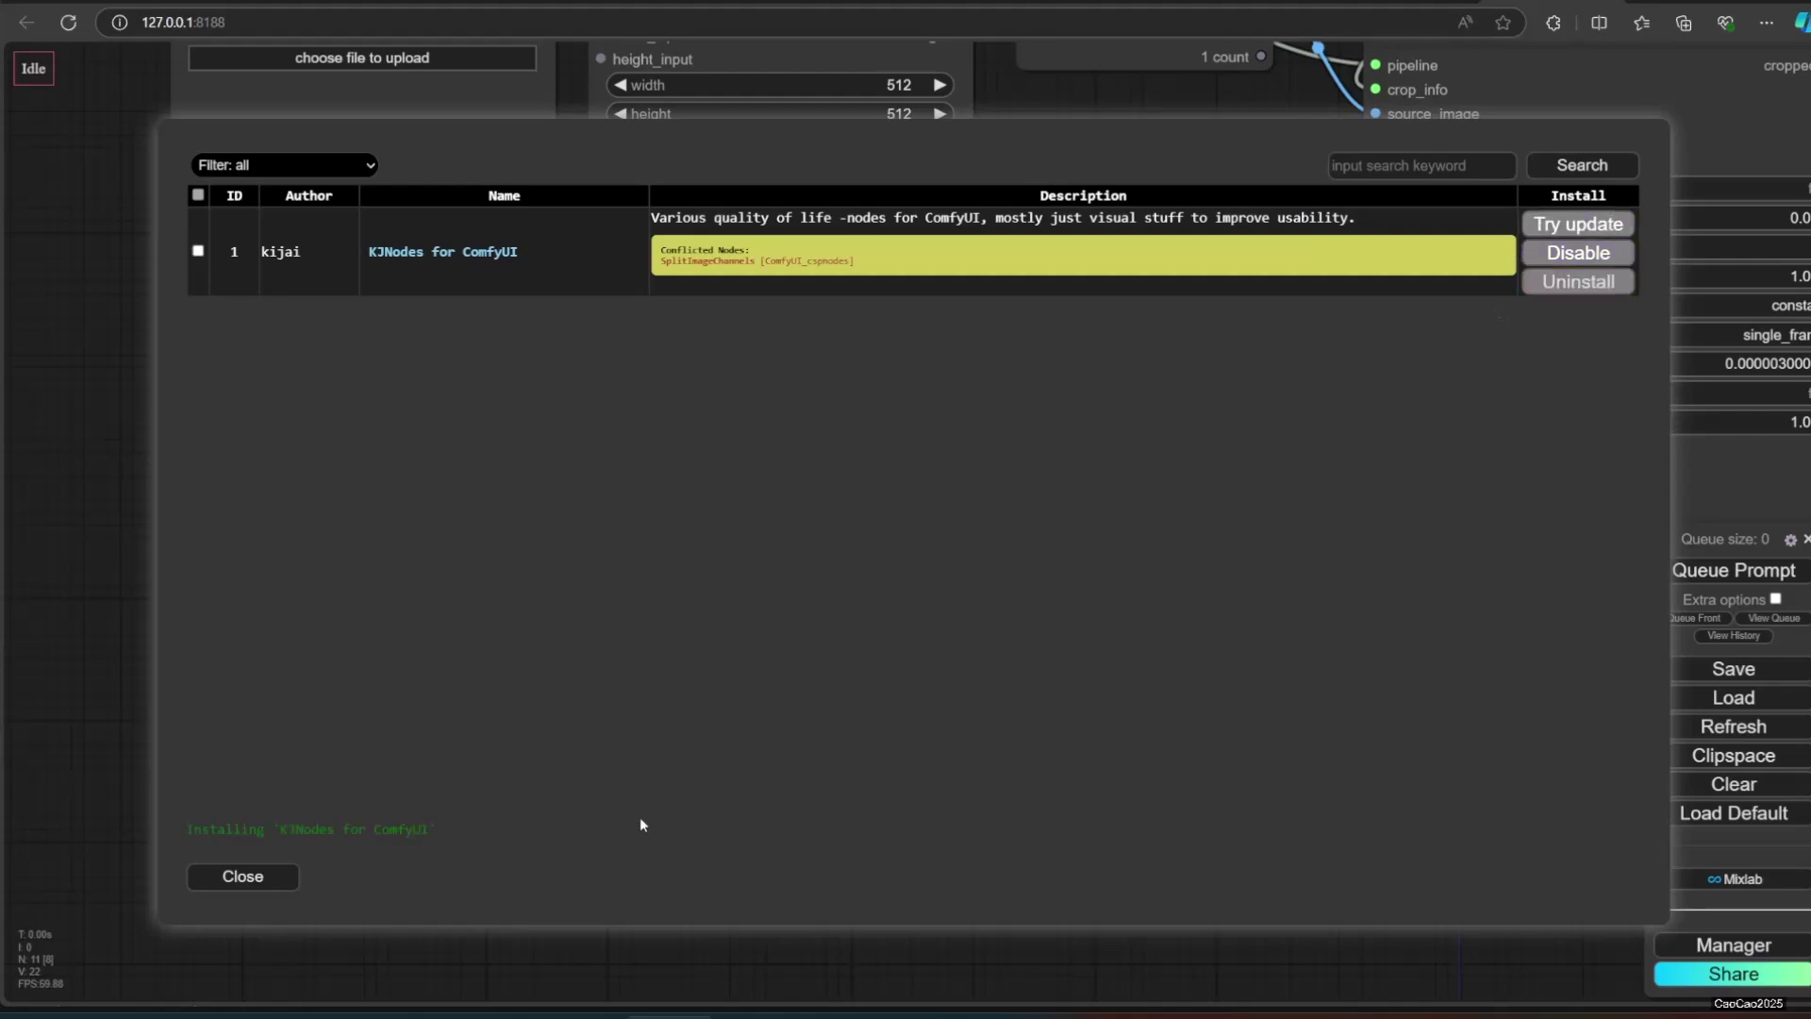
{"action": "left_click", "coordinate": [782, 847]}
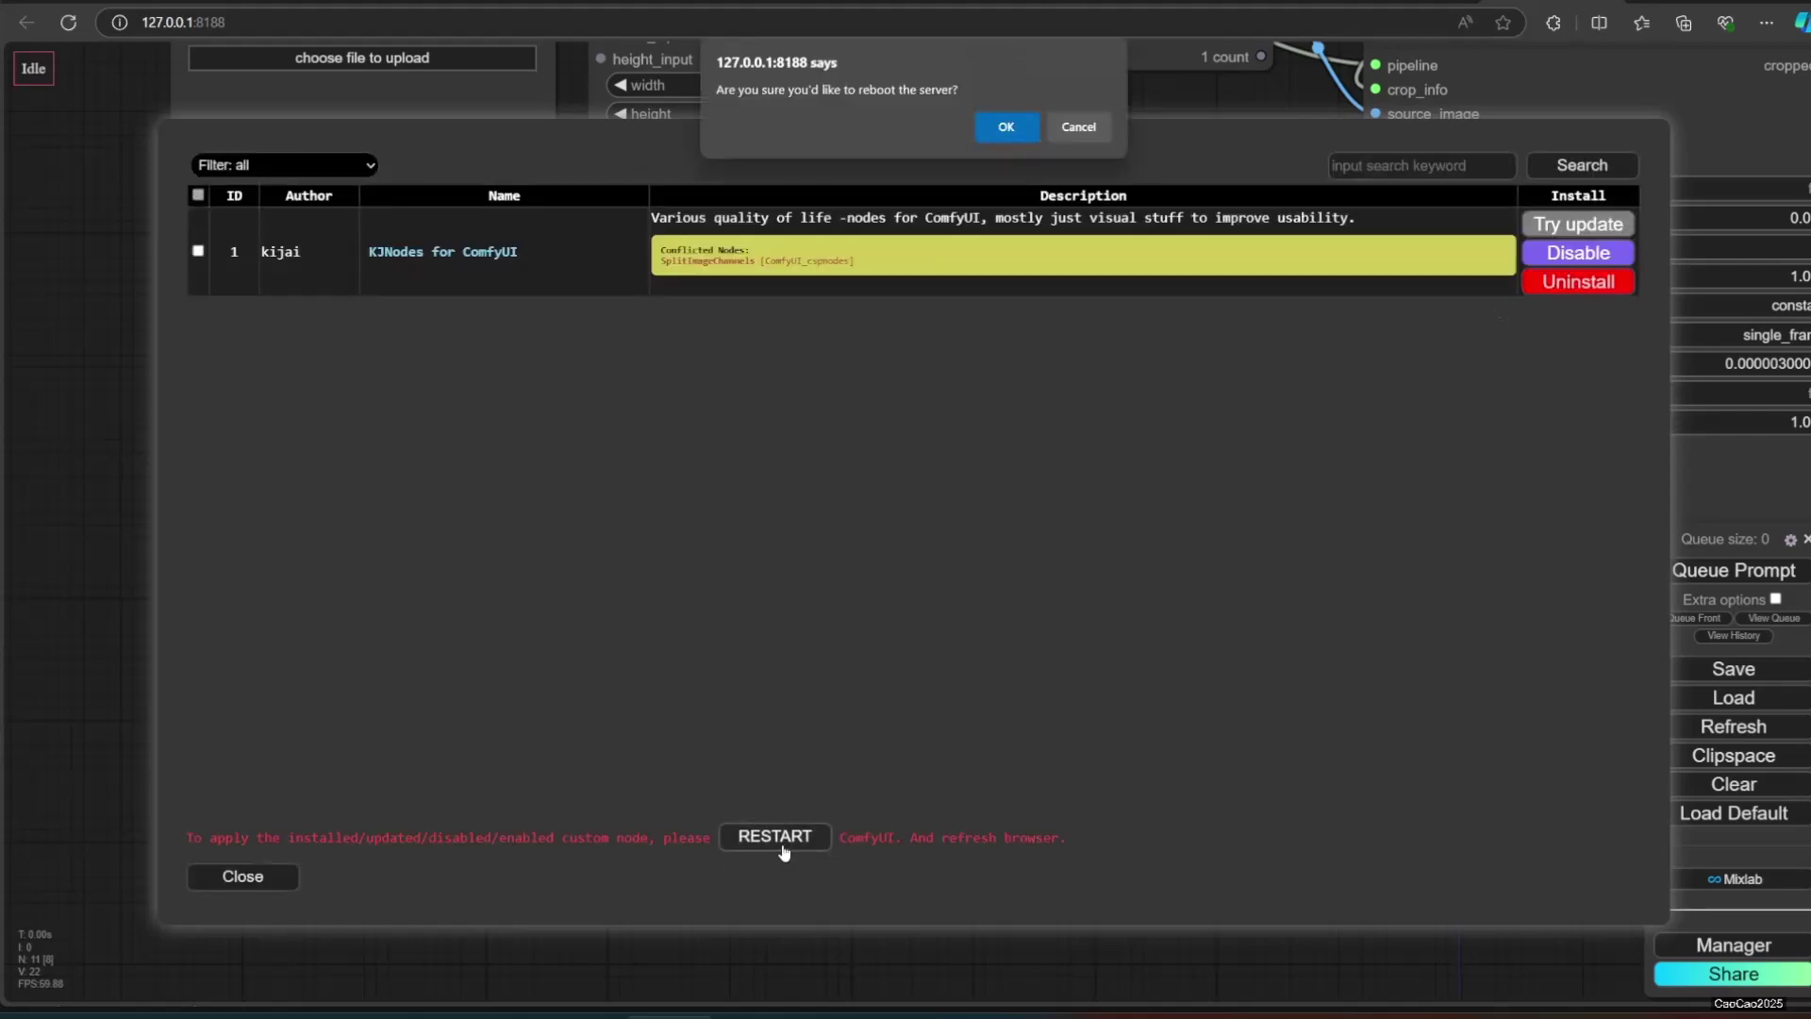
{"action": "left_click", "coordinate": [1005, 127]}
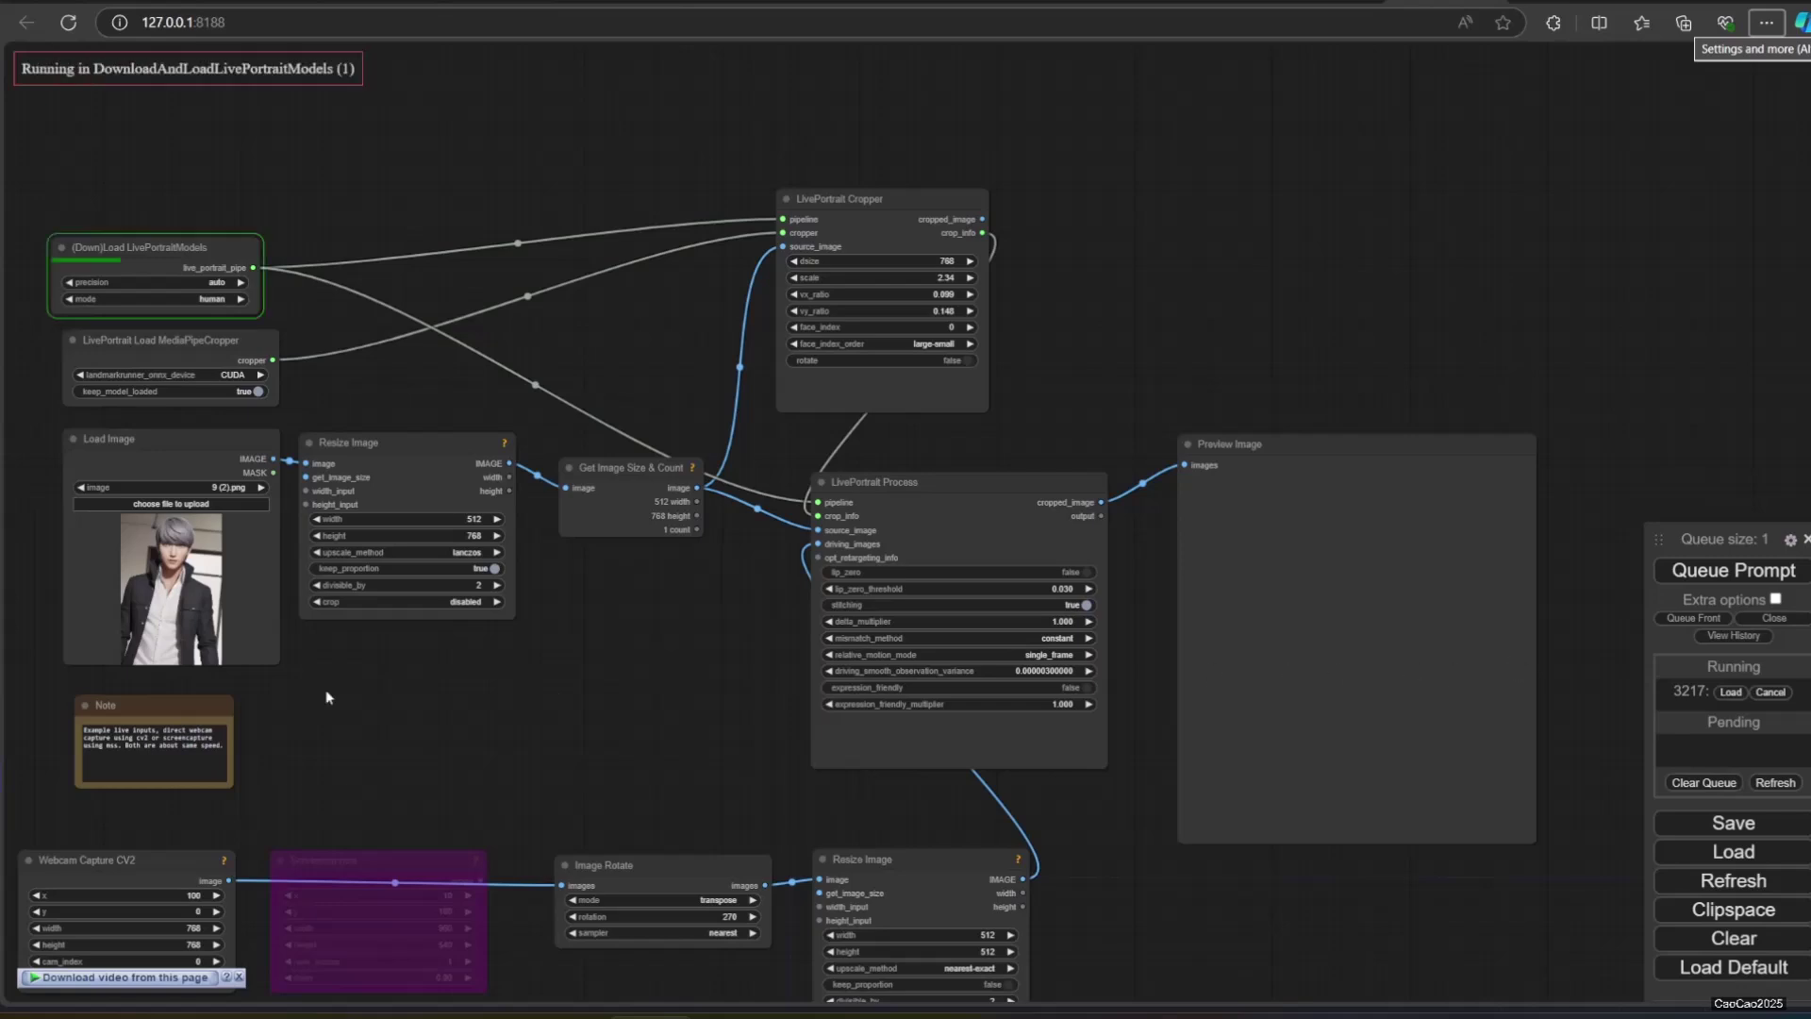
Step: Zoom and pan the canvas over to the Preview Image node to watch the run finish
{"action": "left_click_drag", "start_coordinate": [411, 672], "coordinate": [417, 692]}
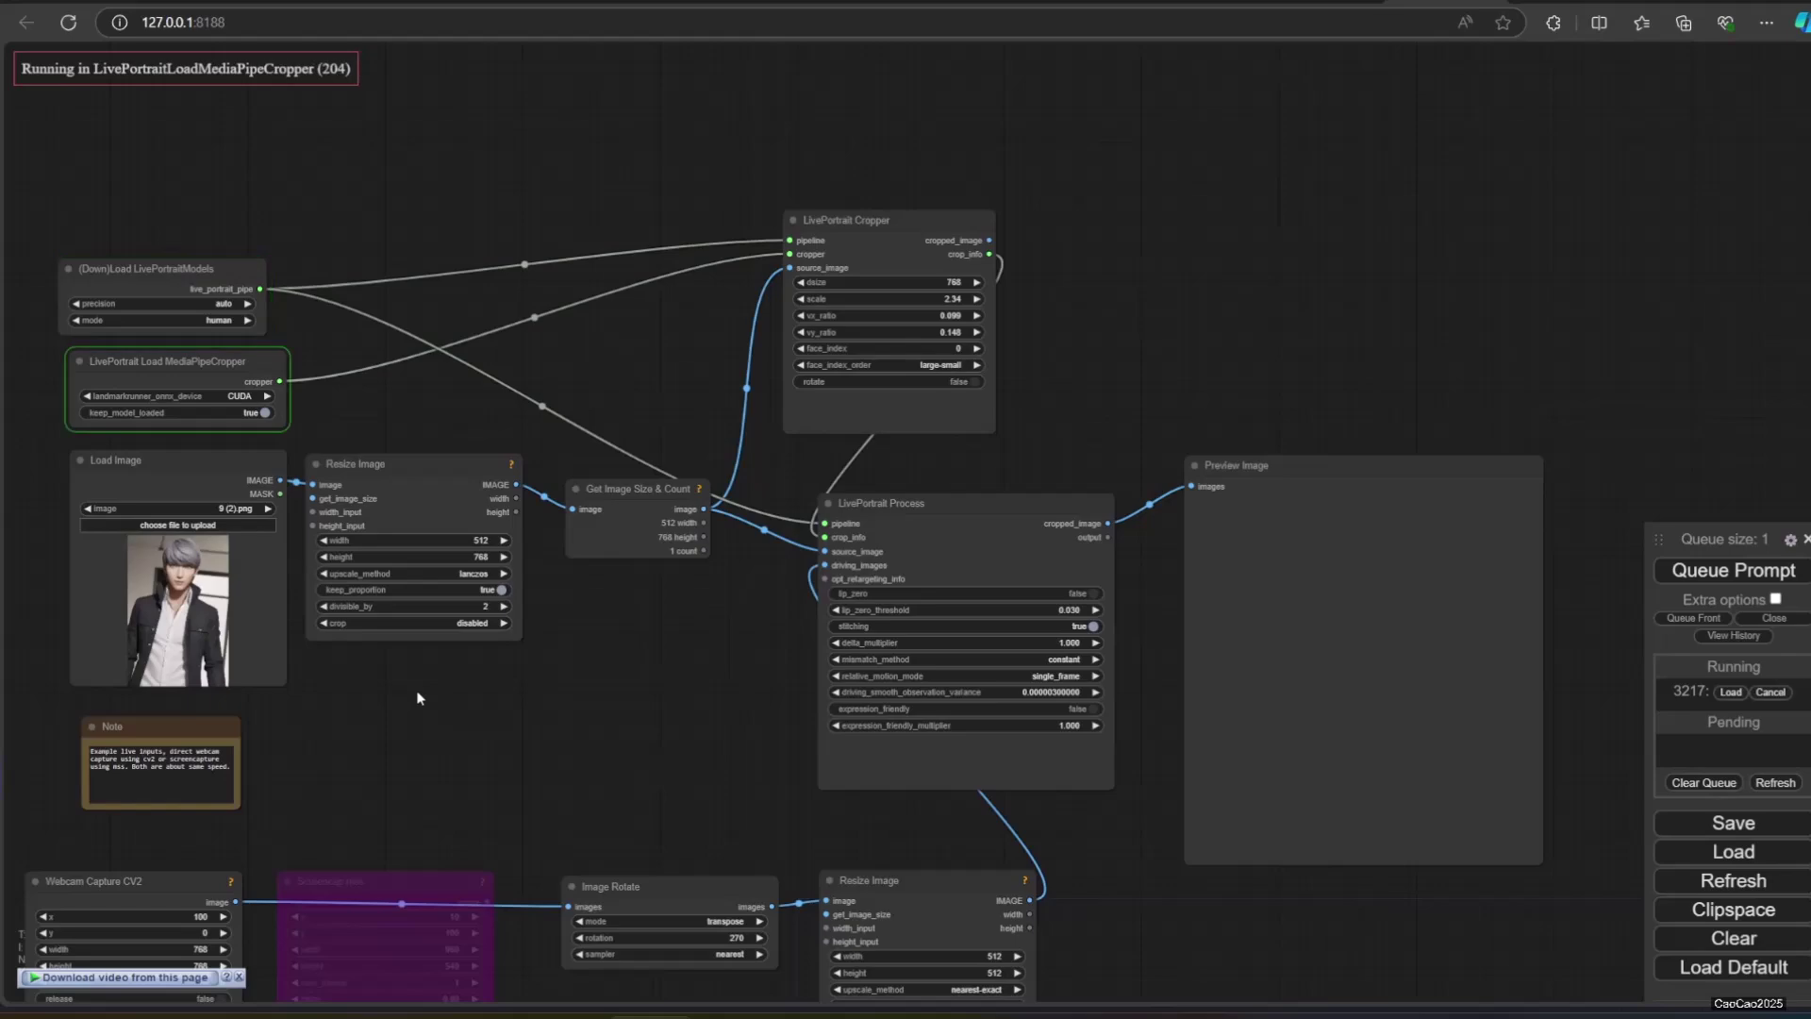
{"action": "scroll", "coordinate": [336, 355], "scroll_direction": "up", "scroll_amount": 5}
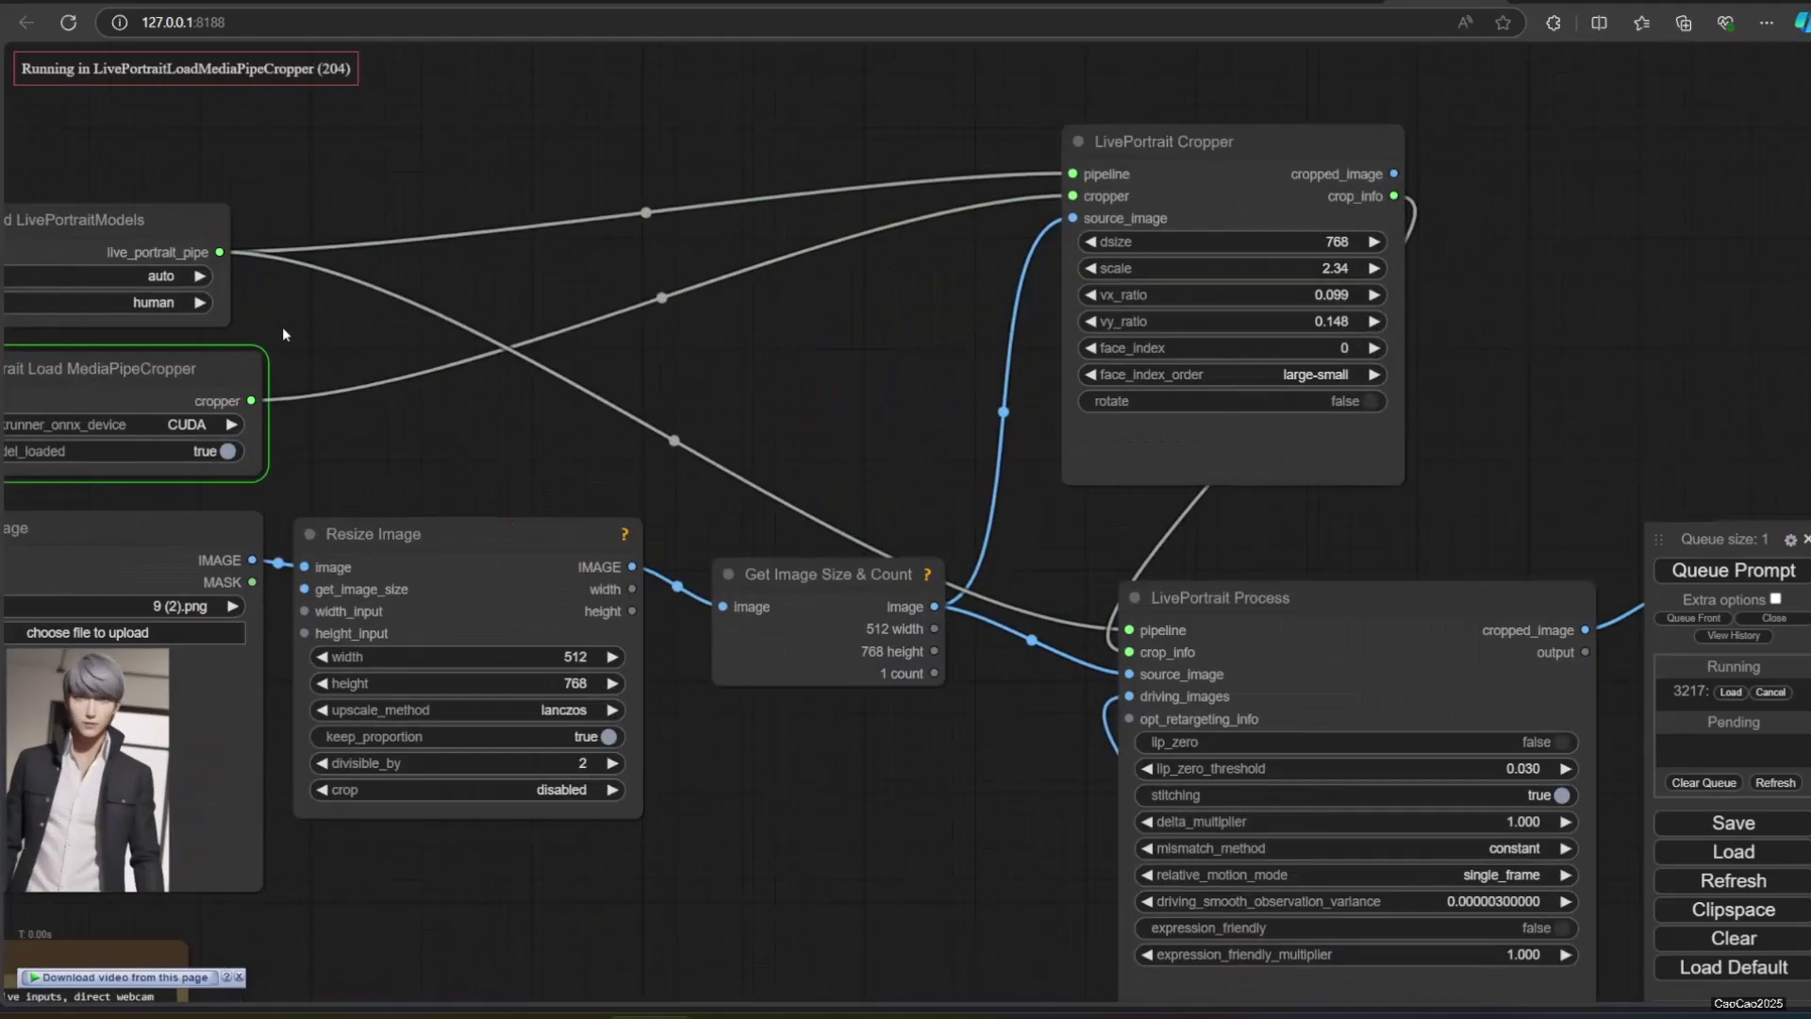
{"action": "left_click_drag", "start_coordinate": [281, 327], "coordinate": [468, 408]}
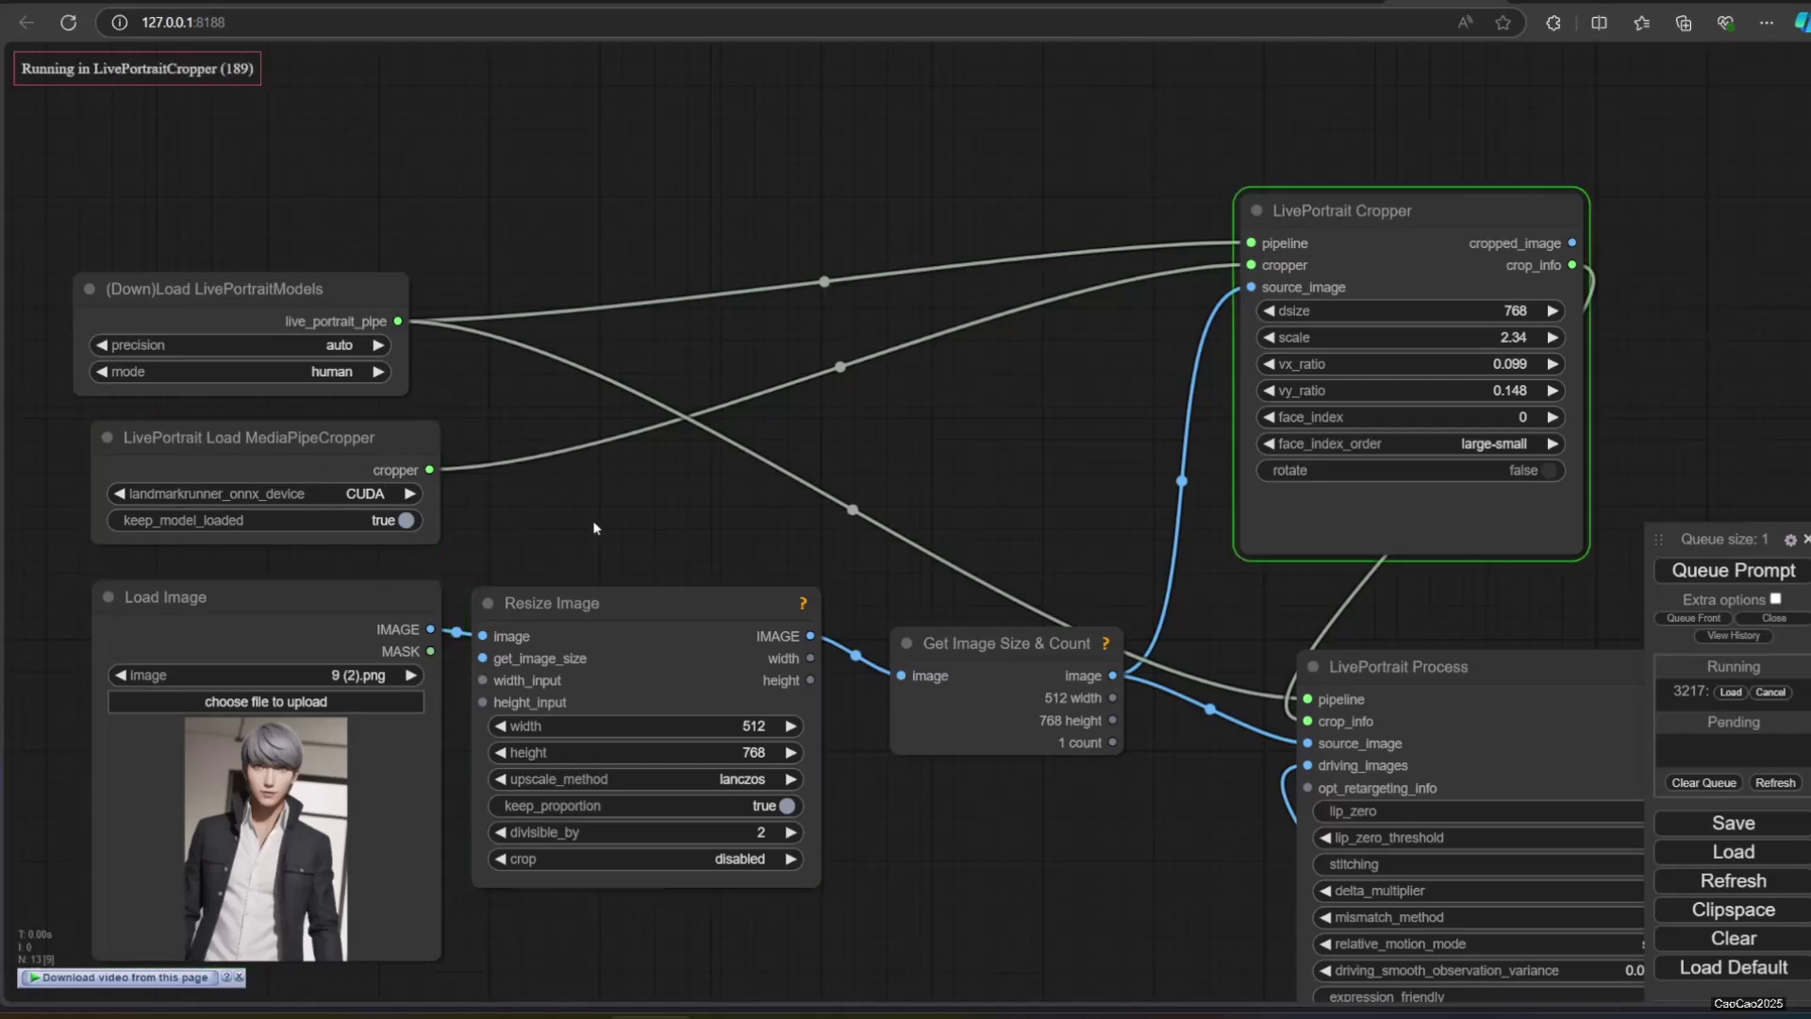
{"action": "left_click_drag", "start_coordinate": [645, 528], "coordinate": [676, 460]}
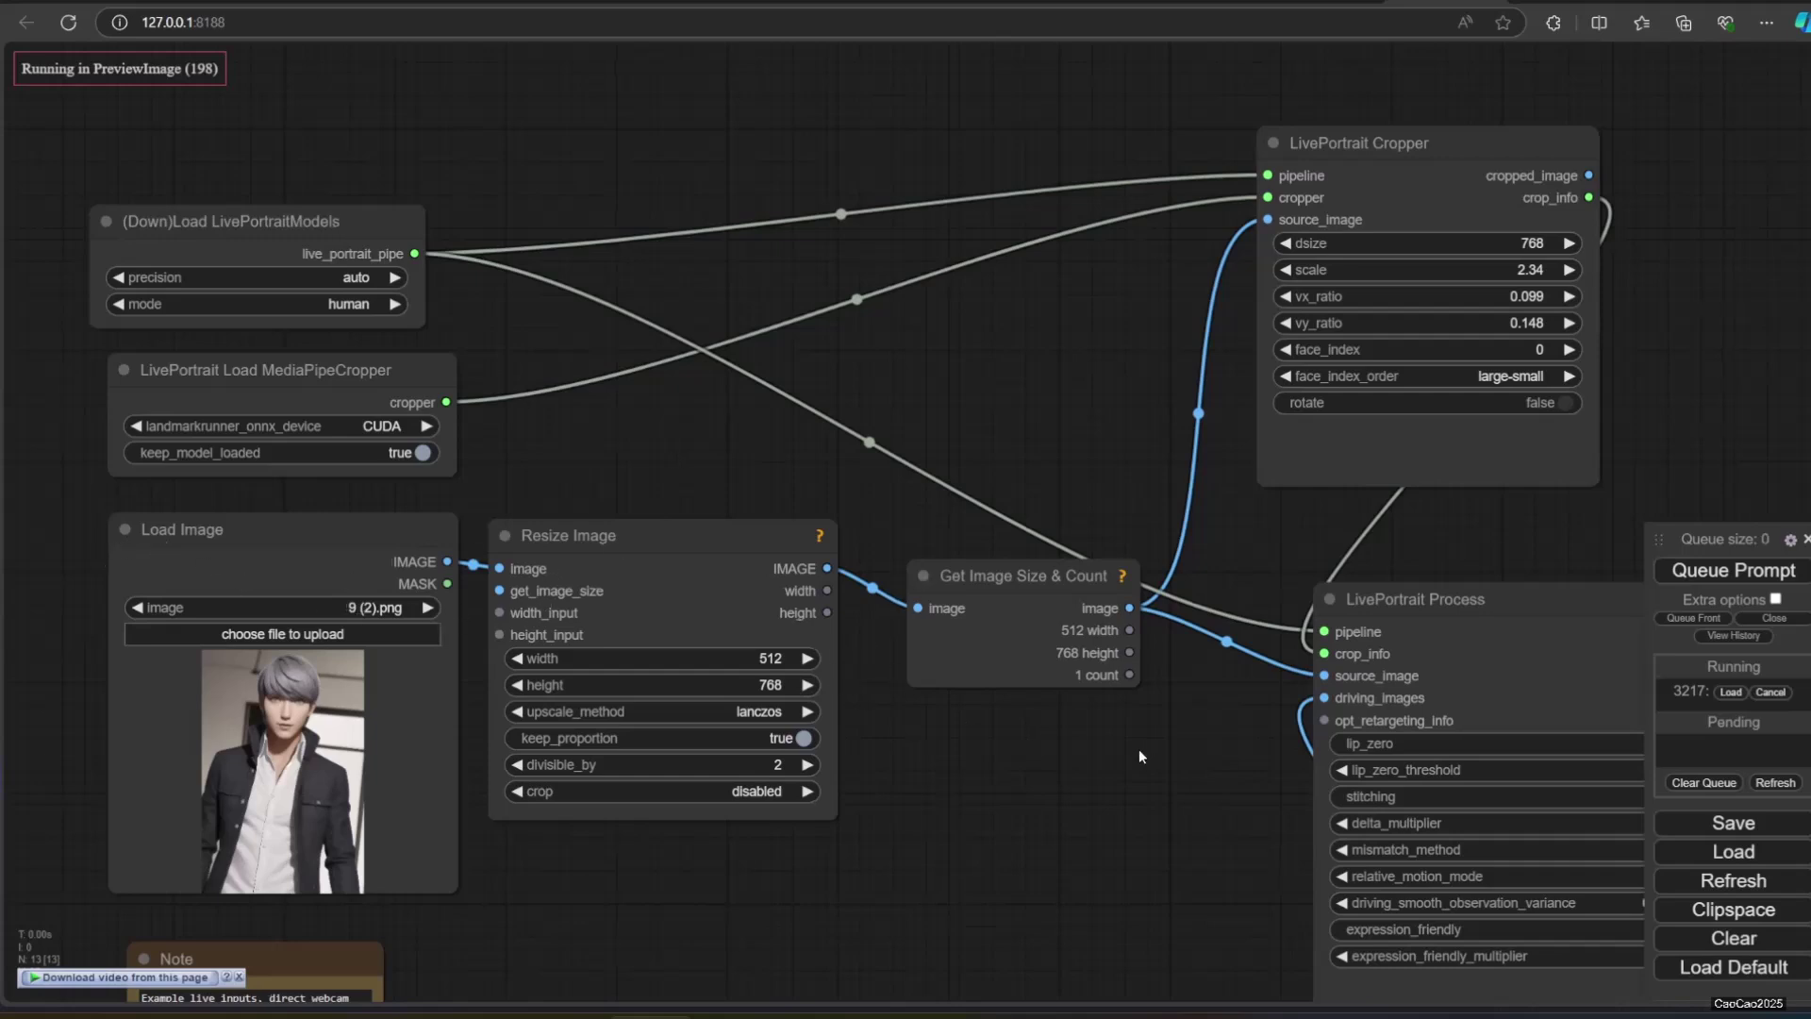
{"action": "left_click_drag", "start_coordinate": [1139, 749], "coordinate": [287, 543]}
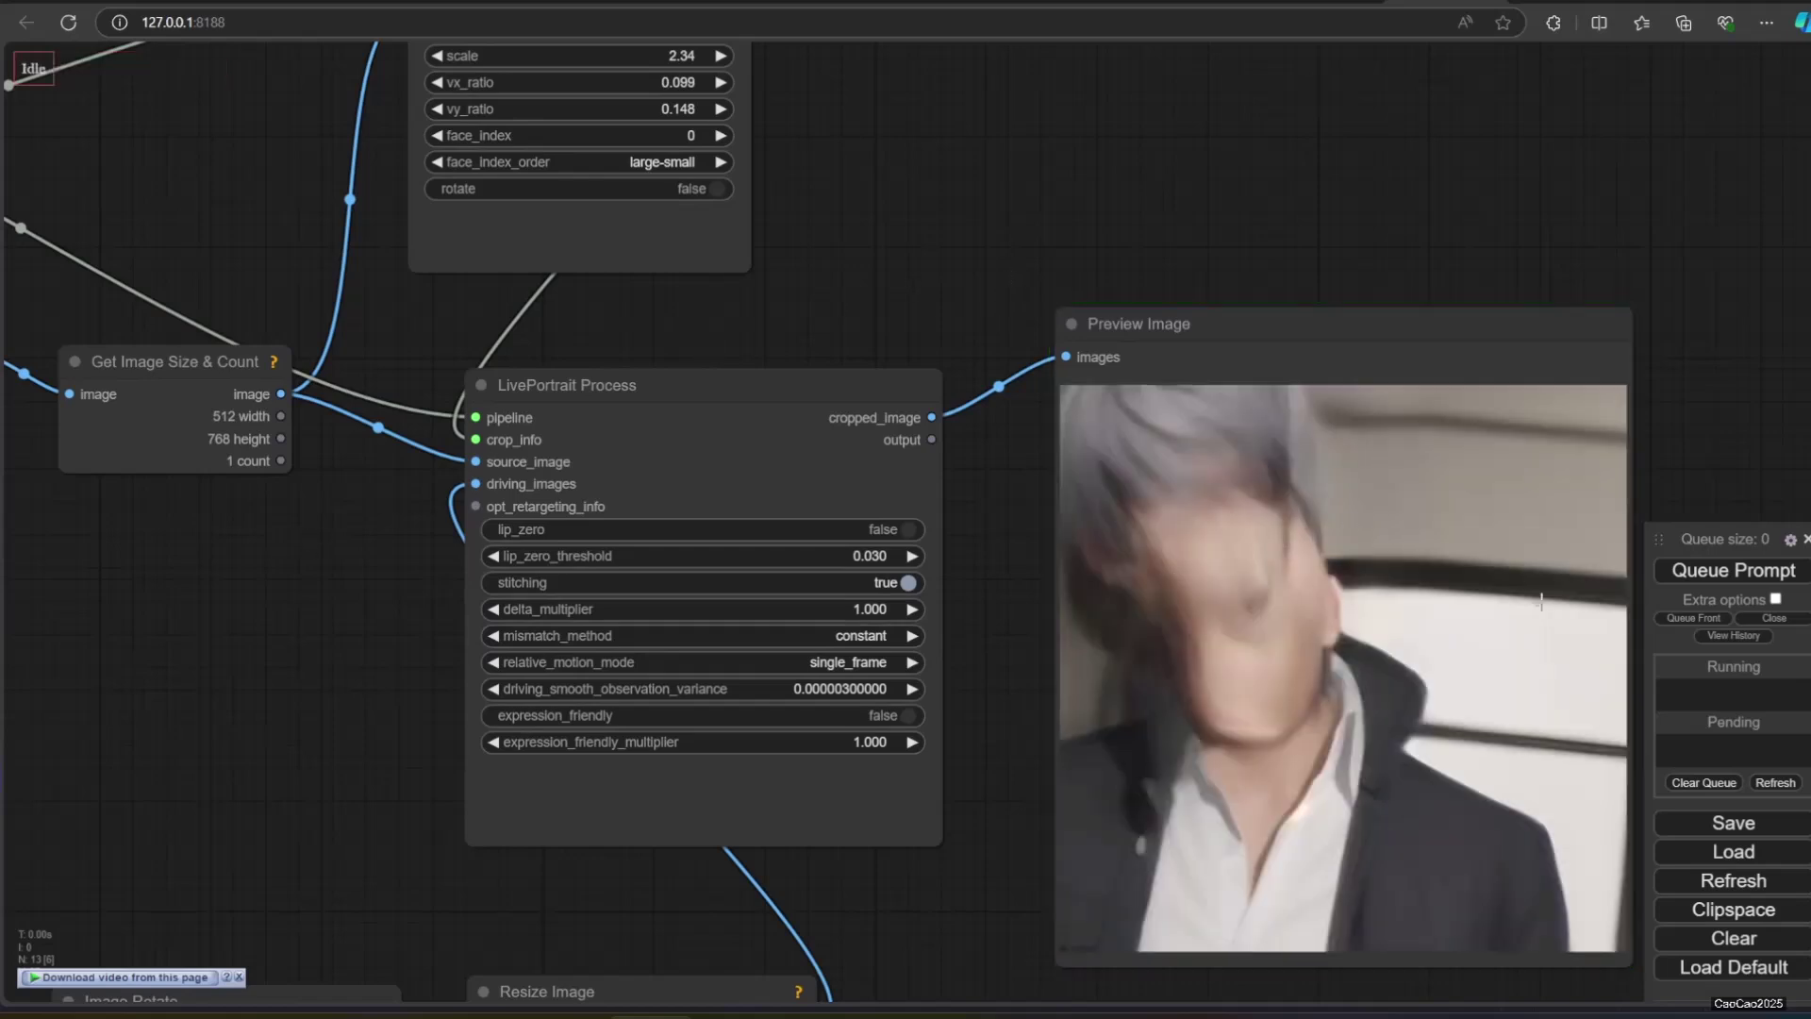
Step: Queue the workflow four more times to refresh the animated portrait preview
{"action": "left_click", "coordinate": [1723, 583]}
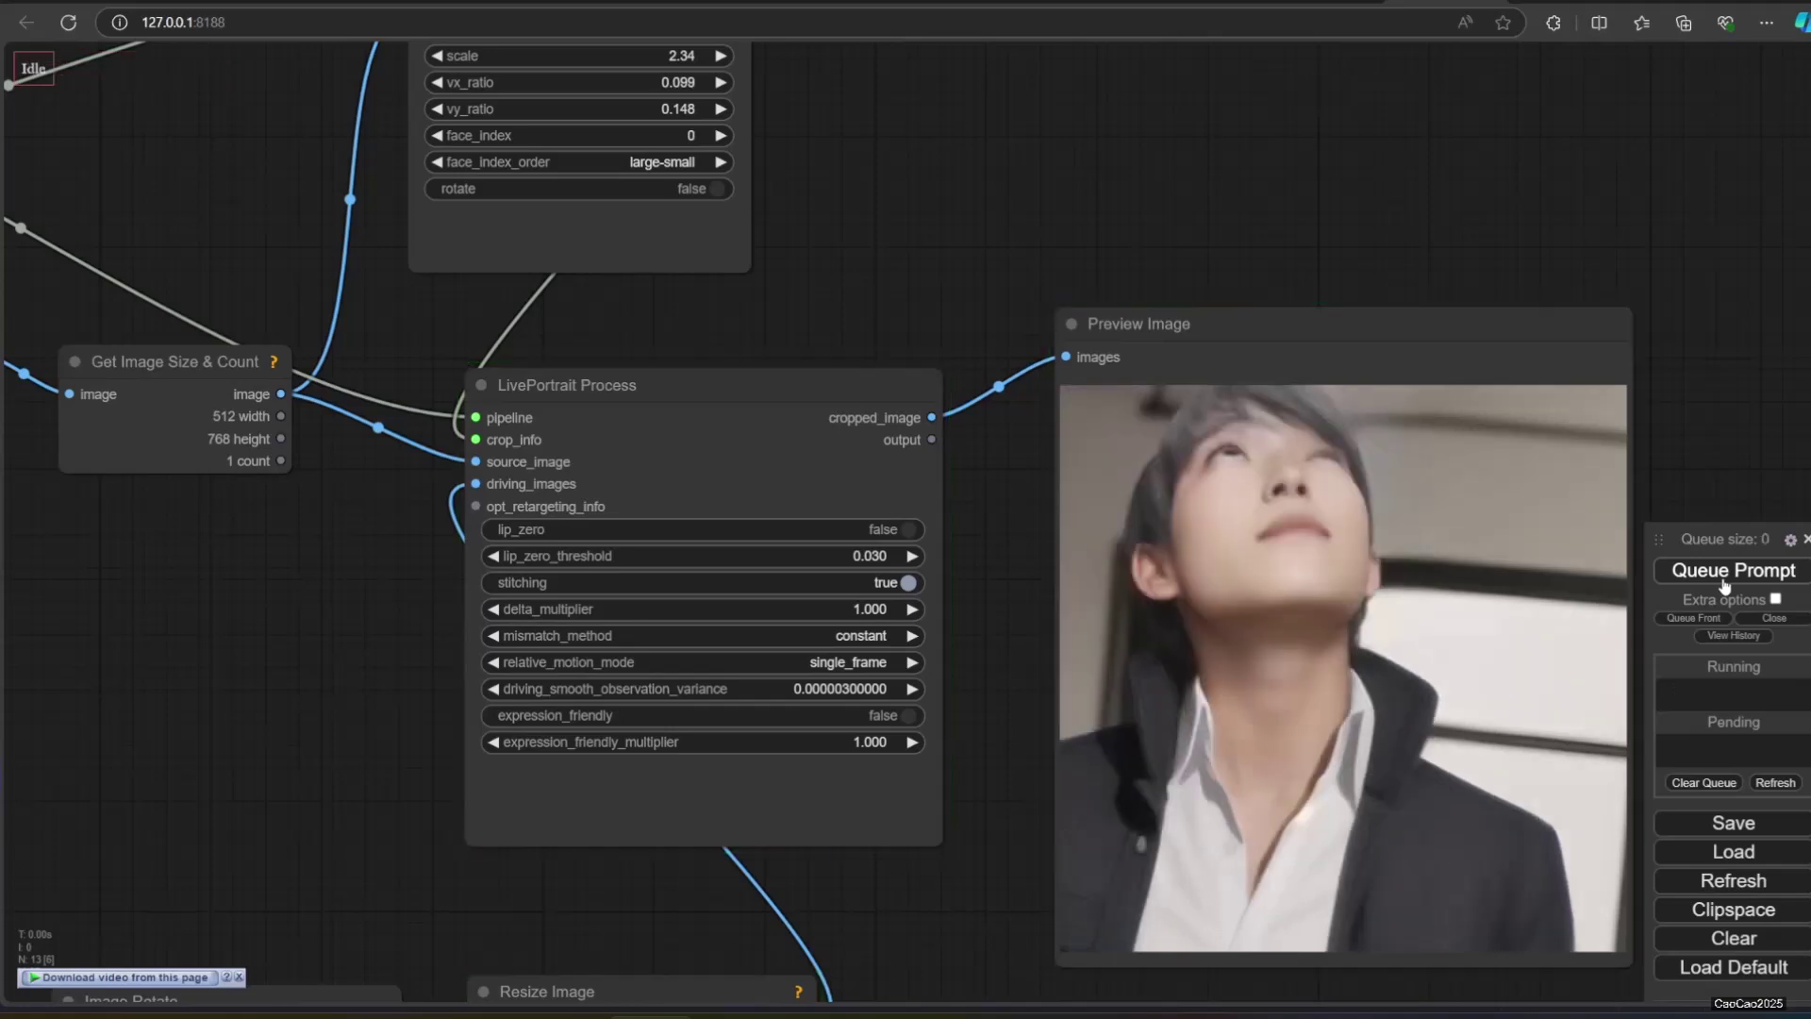
{"action": "left_click", "coordinate": [1723, 583]}
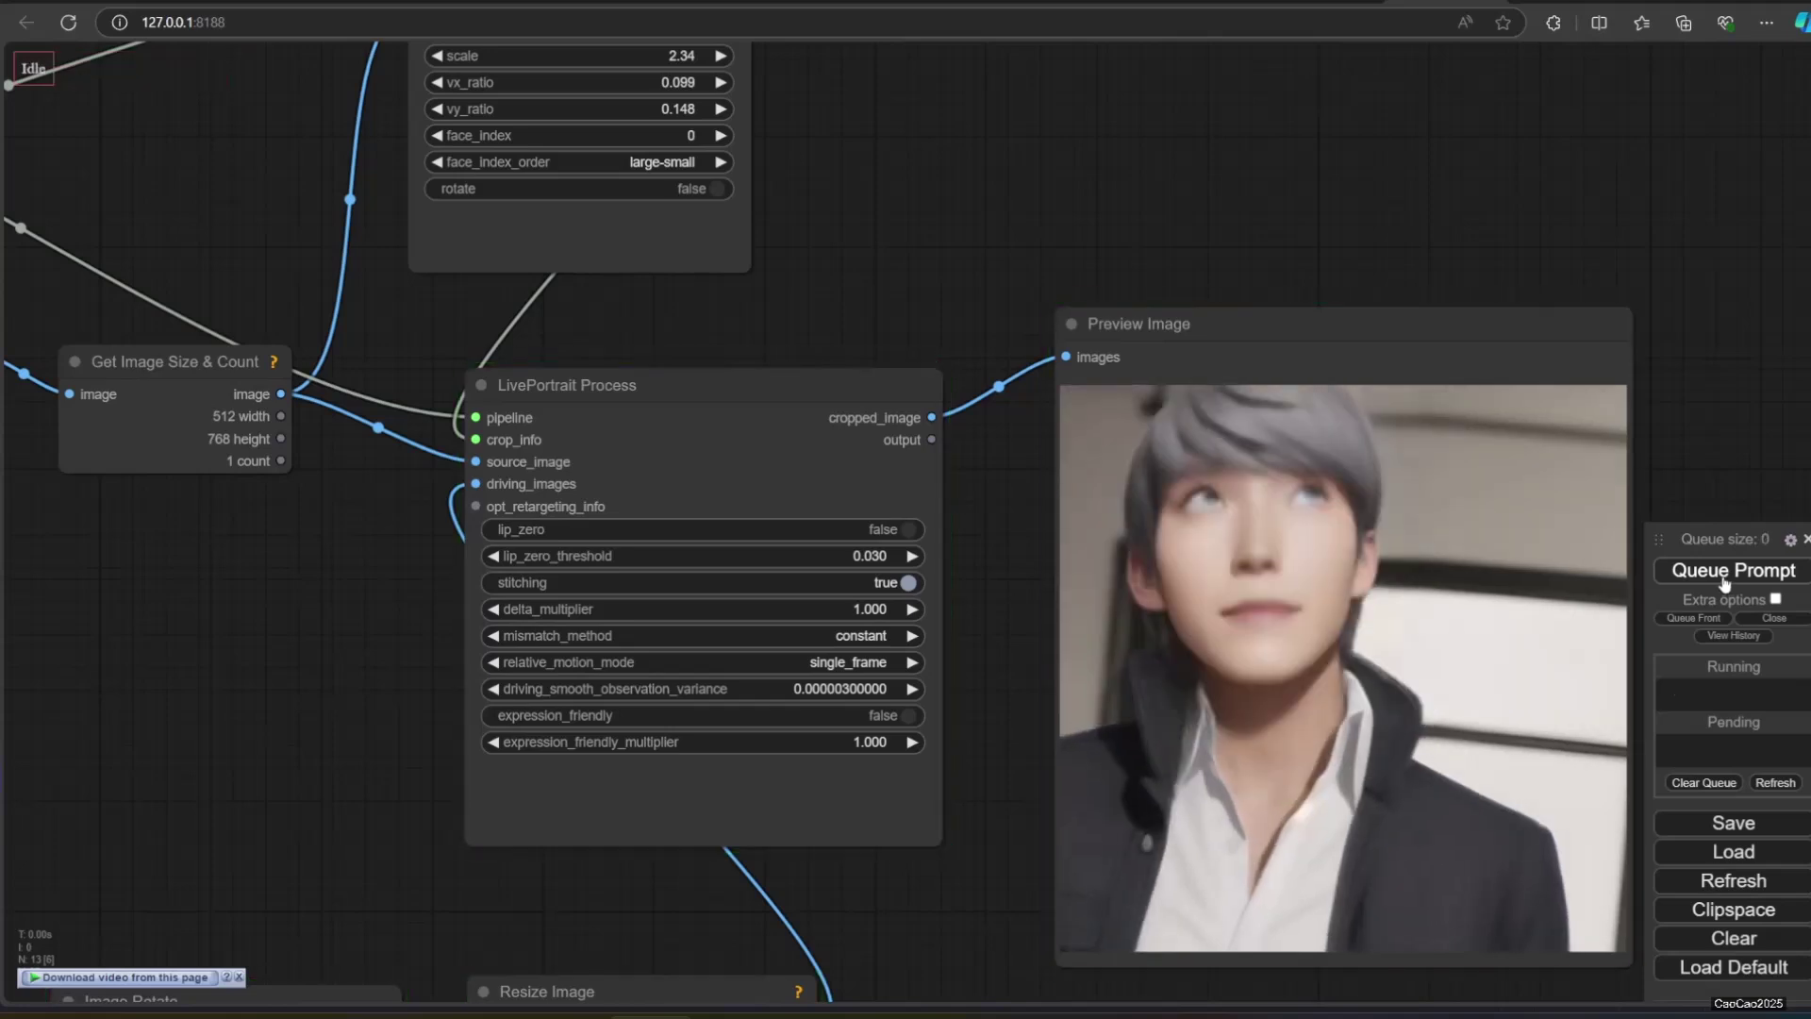
{"action": "left_click", "coordinate": [1723, 583]}
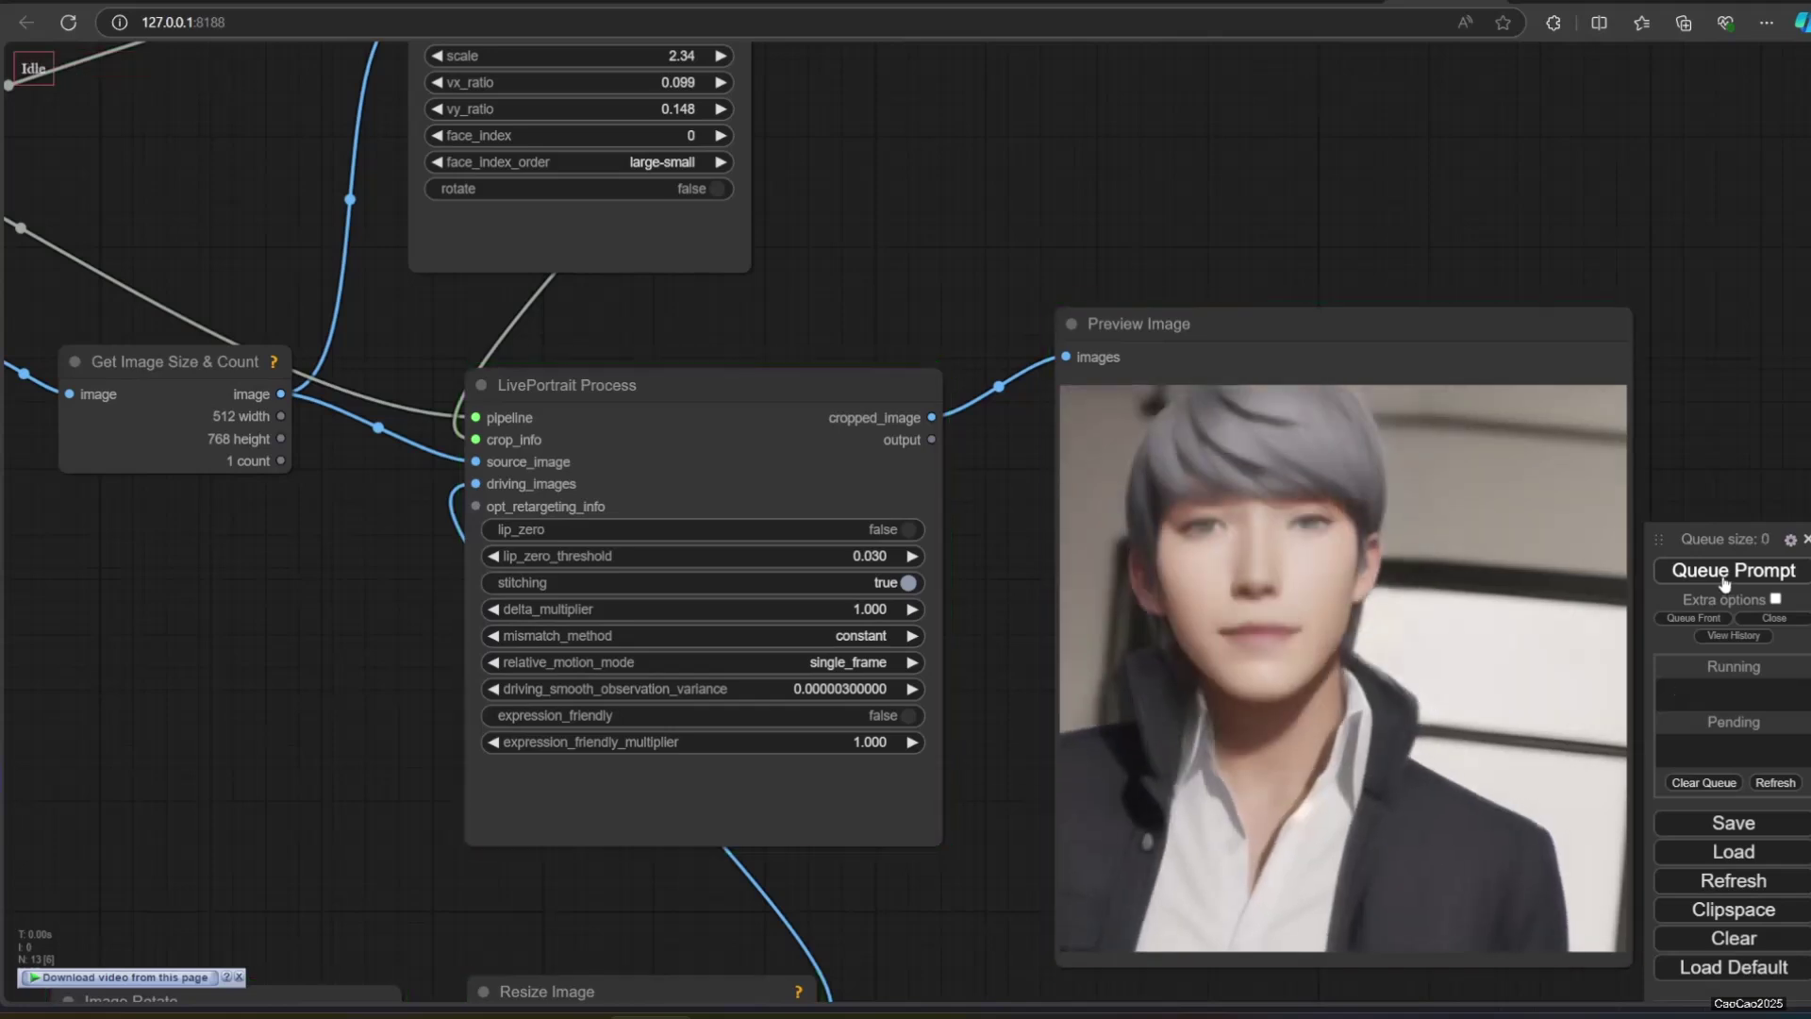
{"action": "left_click", "coordinate": [1724, 583]}
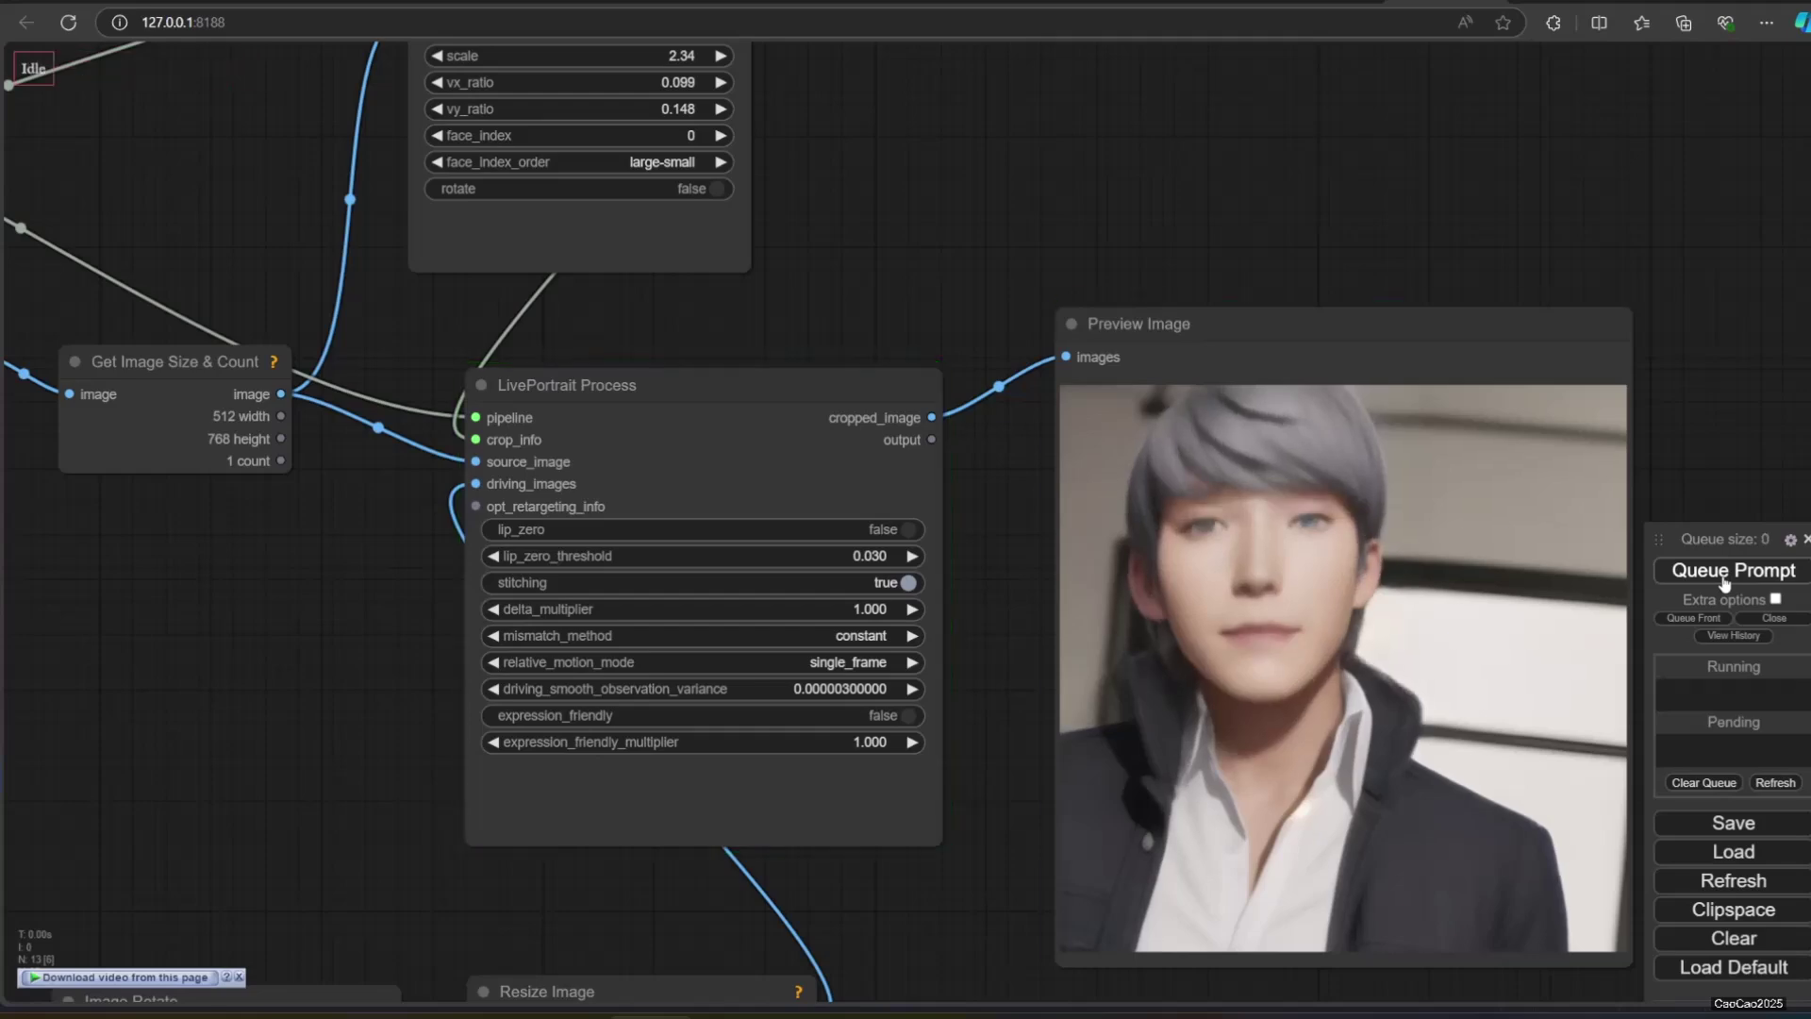
Step: Pan over the webcam capture nodes, then recentre LivePortrait Process and Preview Image
{"action": "left_click_drag", "start_coordinate": [316, 682], "coordinate": [1188, 389]}
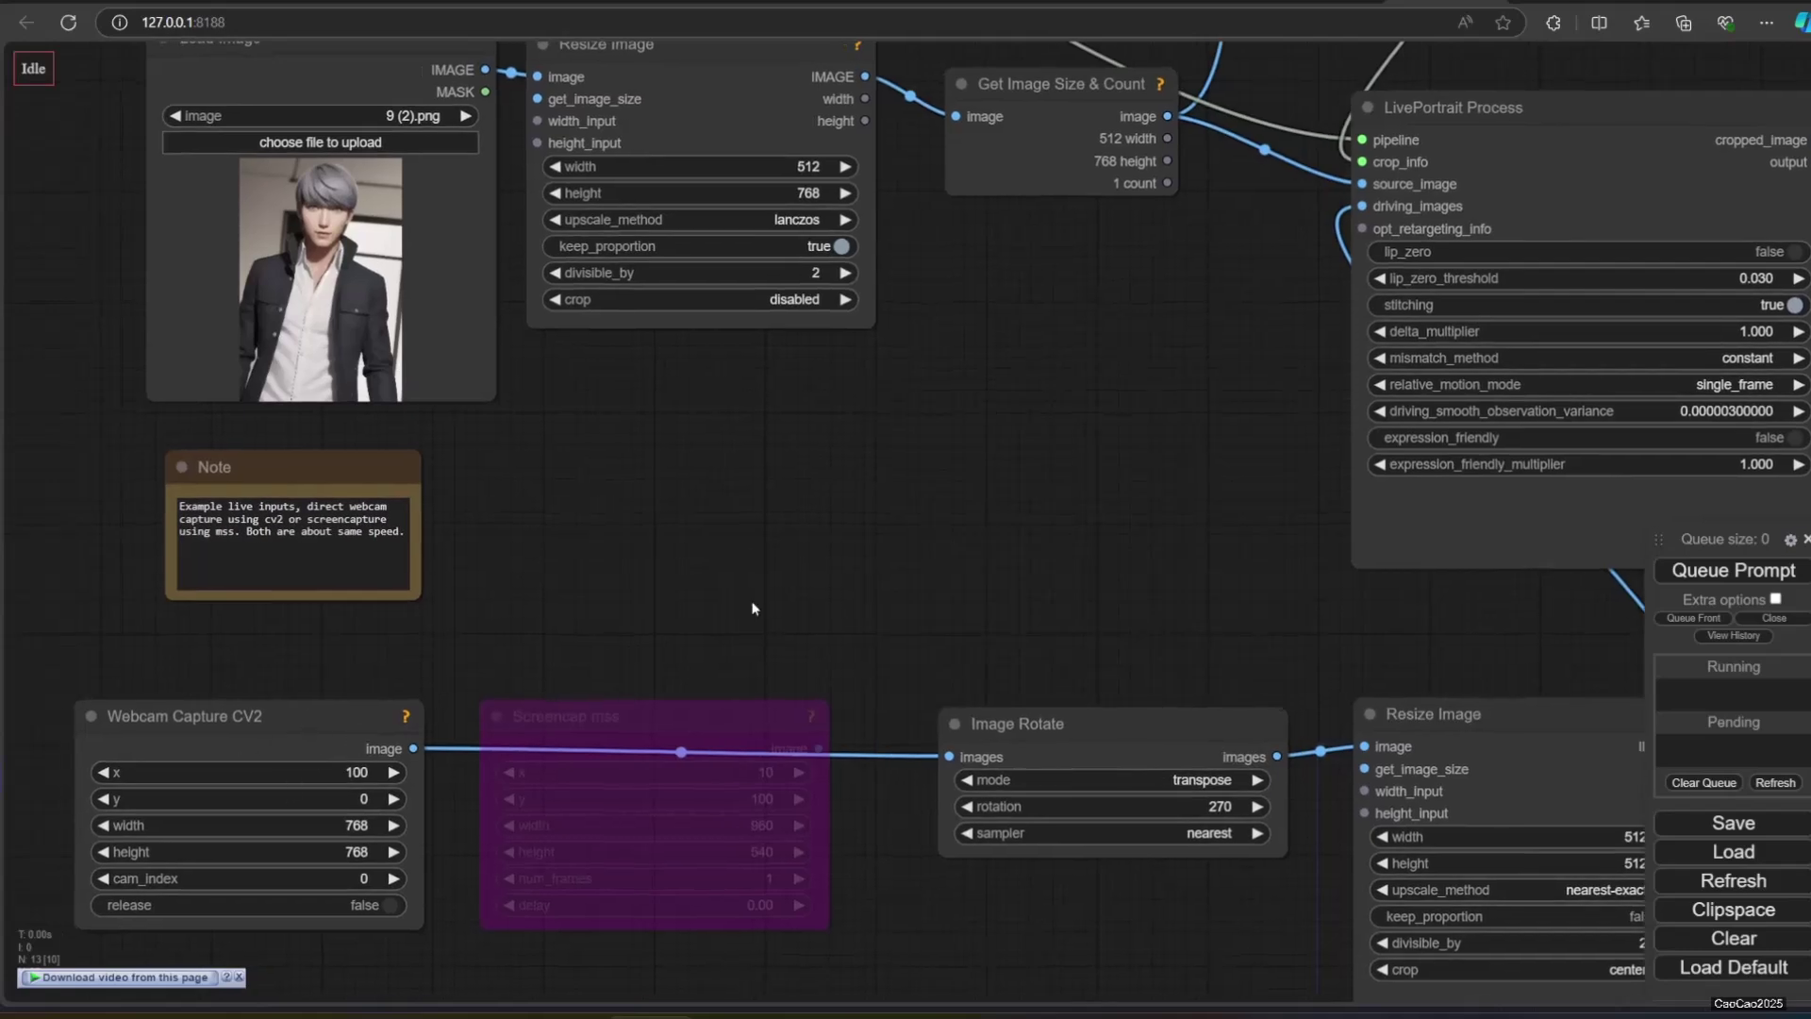
{"action": "left_click_drag", "start_coordinate": [752, 608], "coordinate": [350, 646]}
{"action": "left_click_drag", "start_coordinate": [641, 541], "coordinate": [315, 606]}
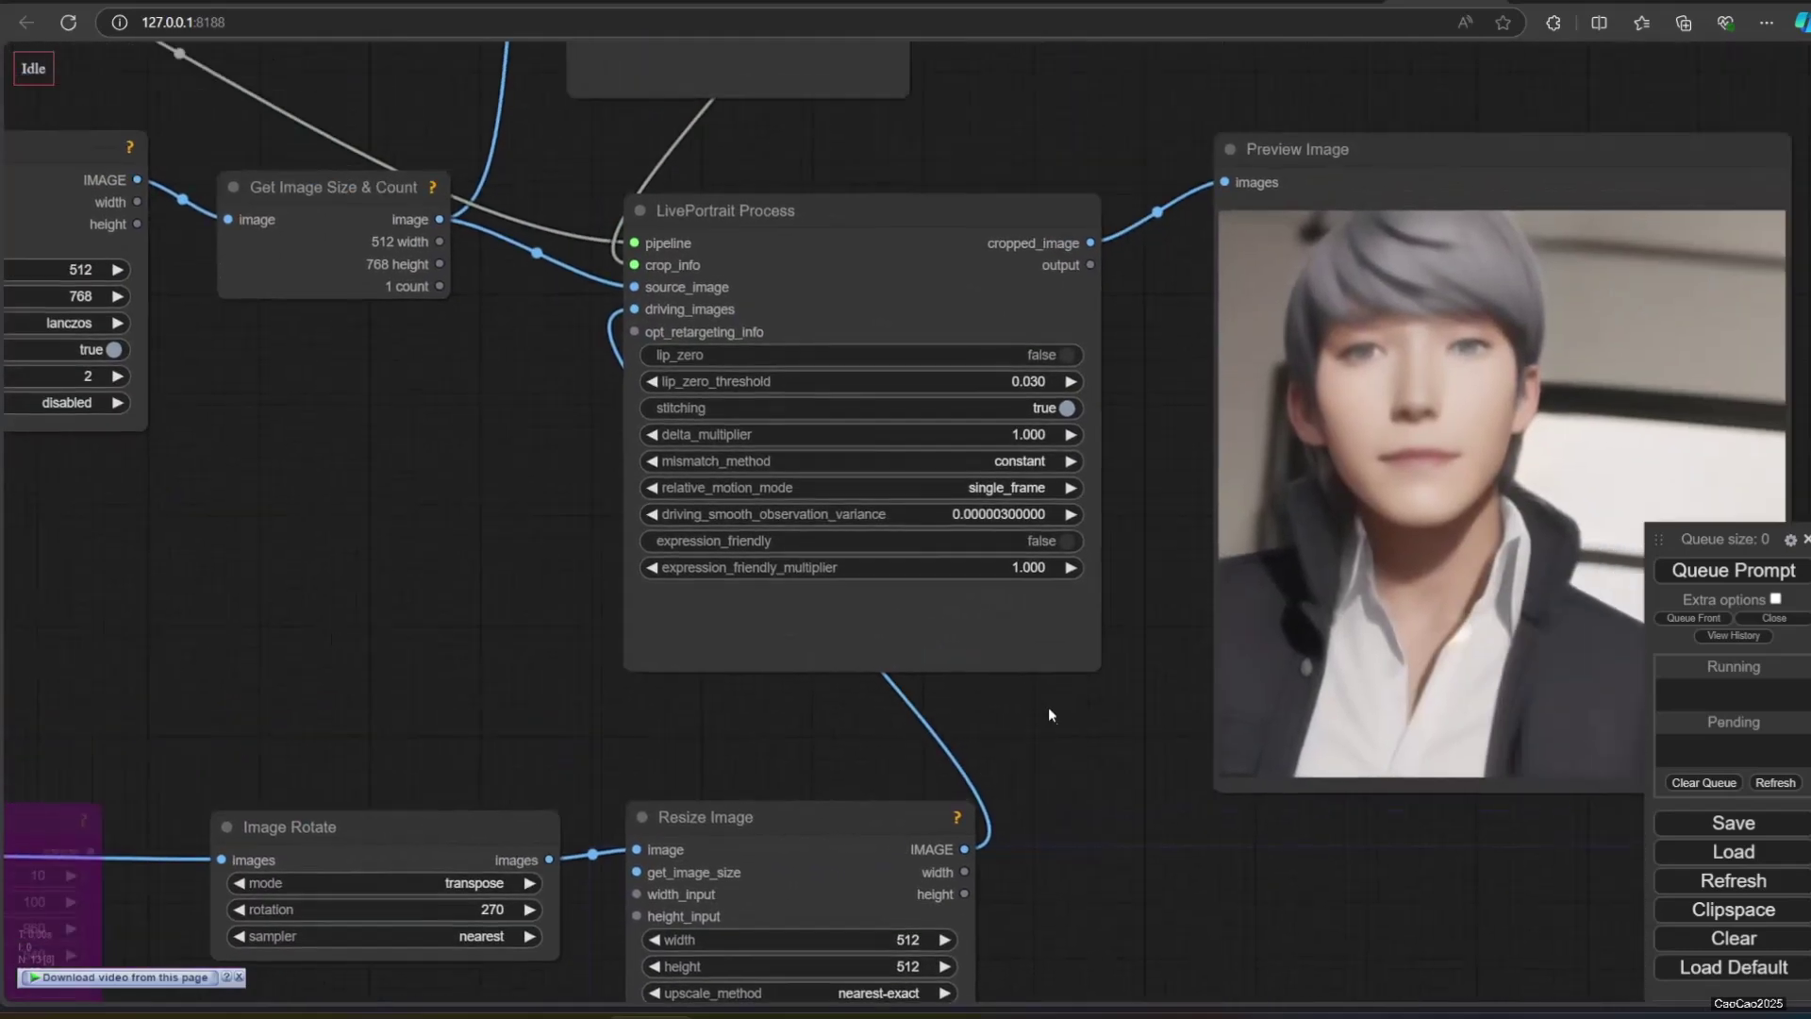
{"action": "left_click_drag", "start_coordinate": [1083, 780], "coordinate": [1140, 871]}
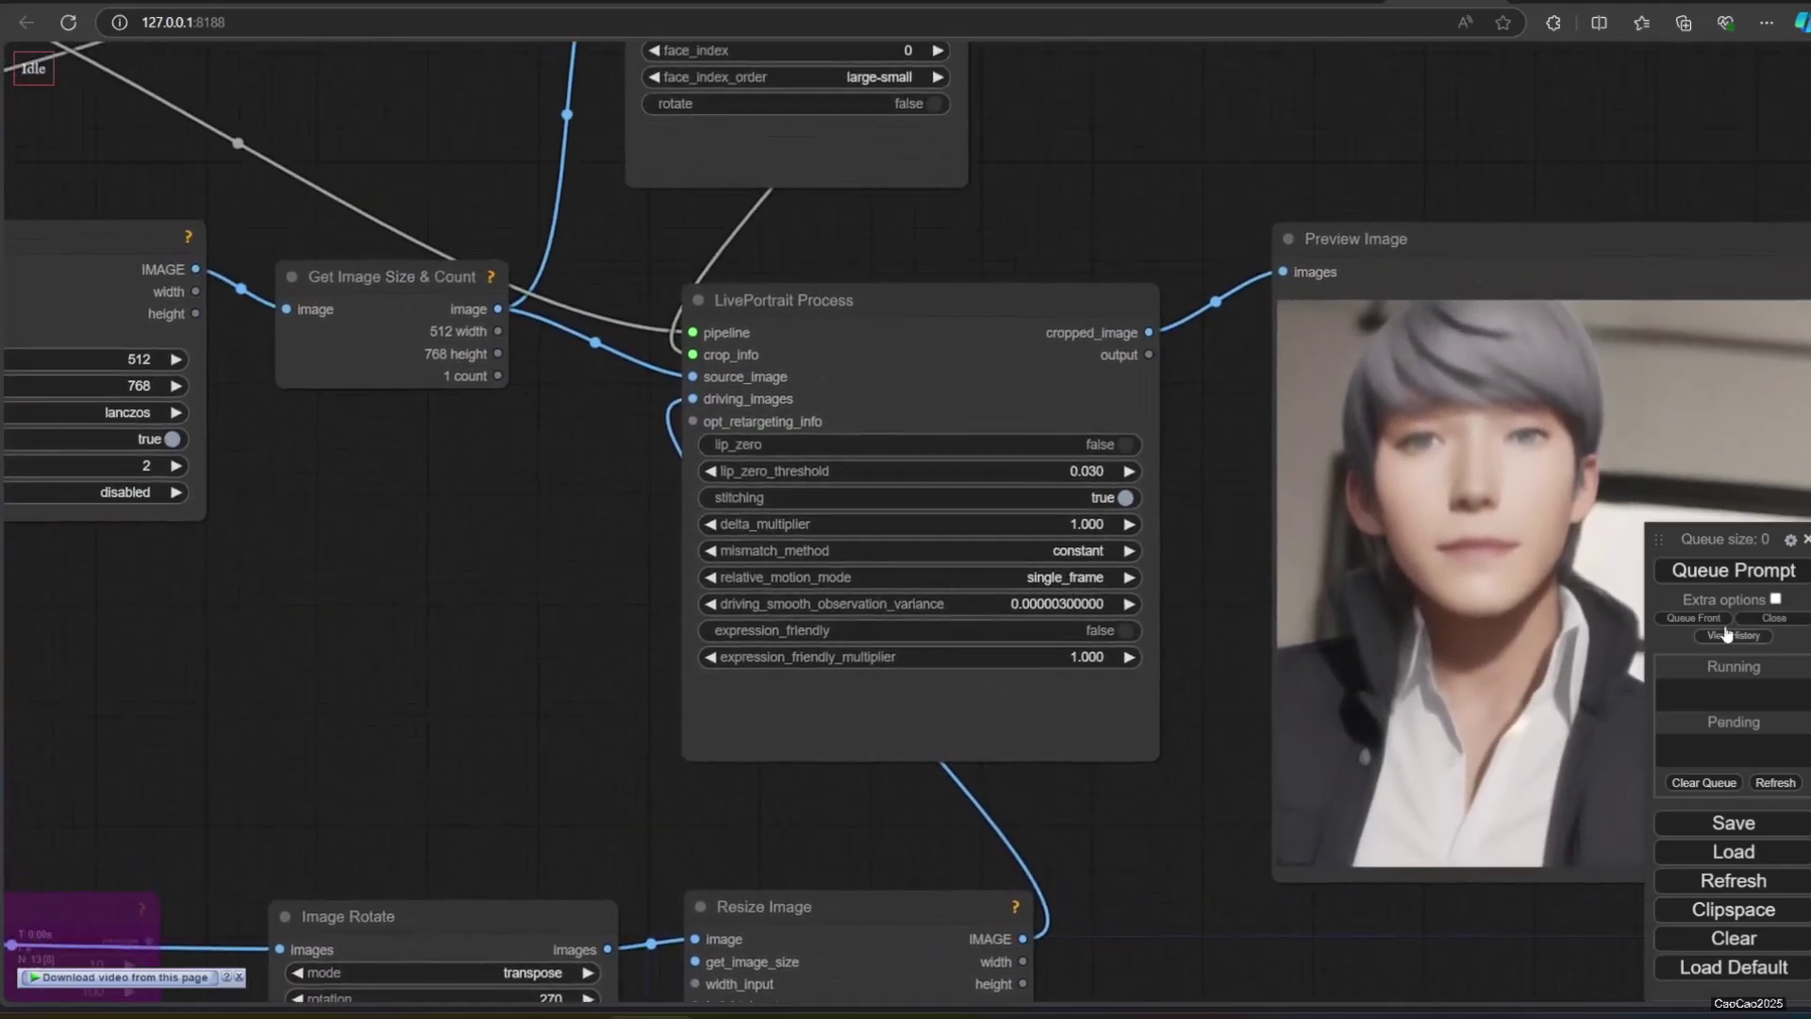
Step: Queue a run, then enable Extra options with batch count 1 and Auto Queue on
{"action": "left_click", "coordinate": [1722, 571]}
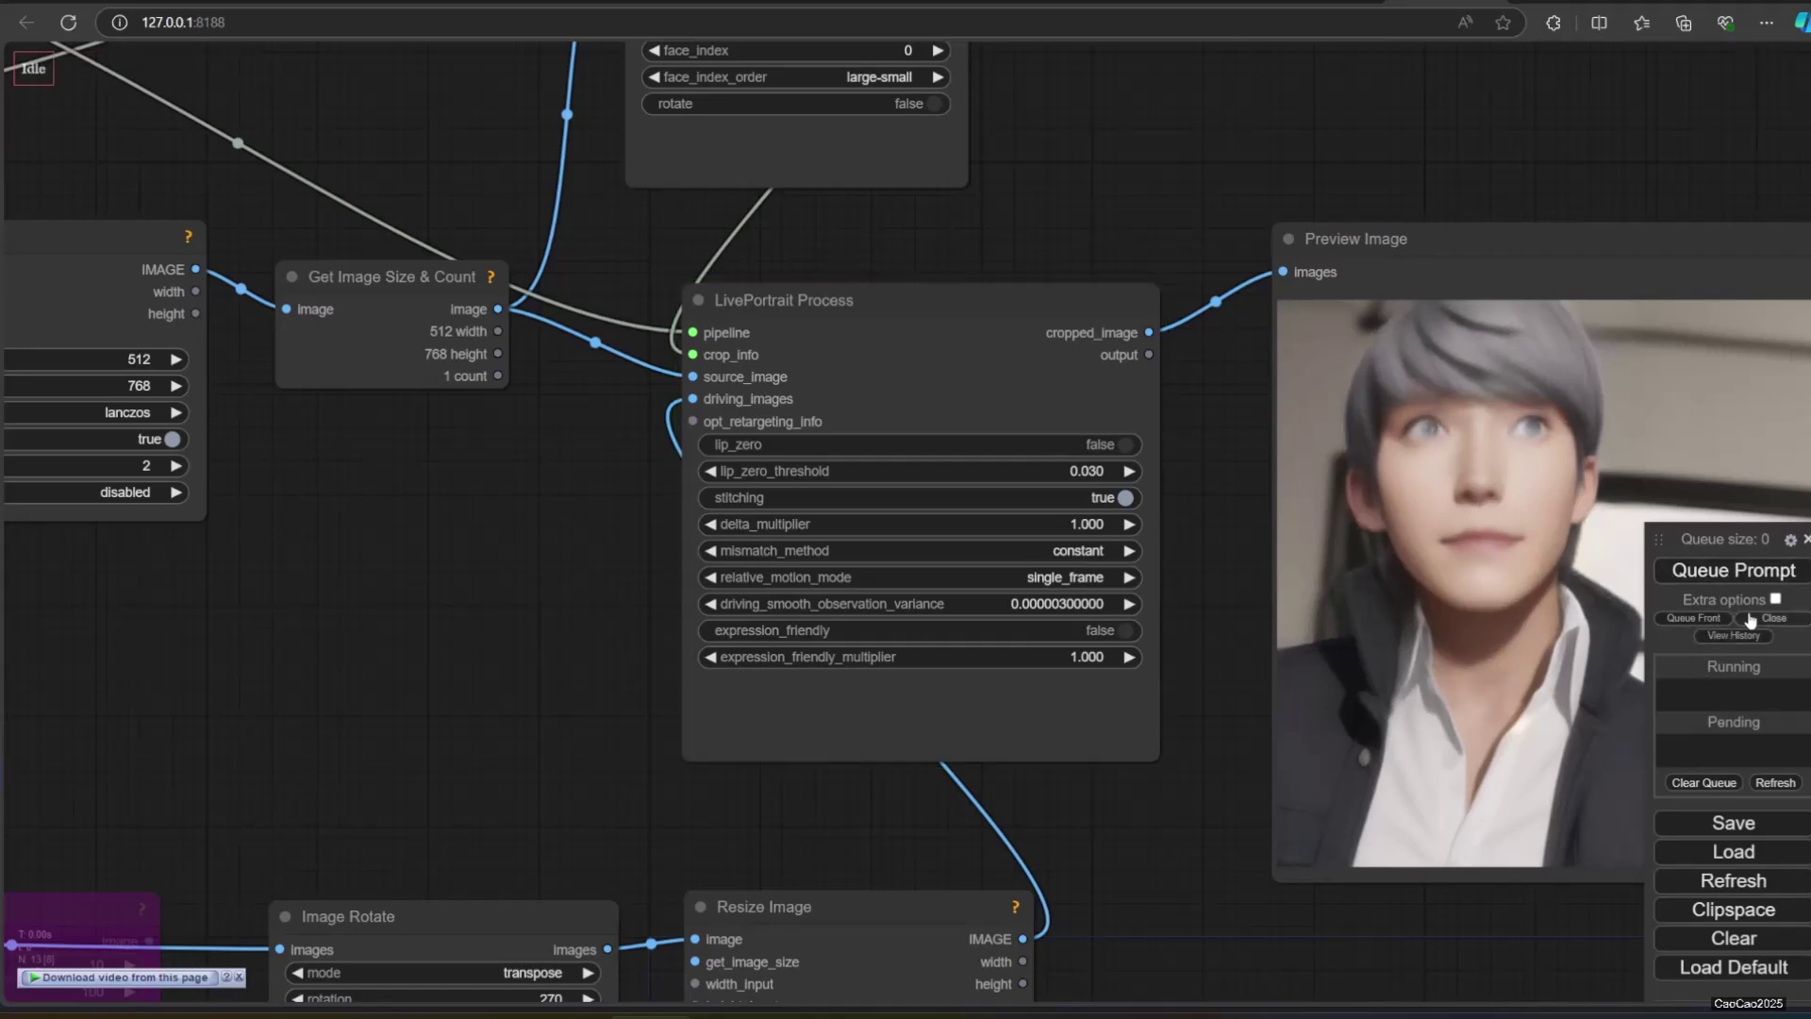
{"action": "left_click", "coordinate": [1776, 600]}
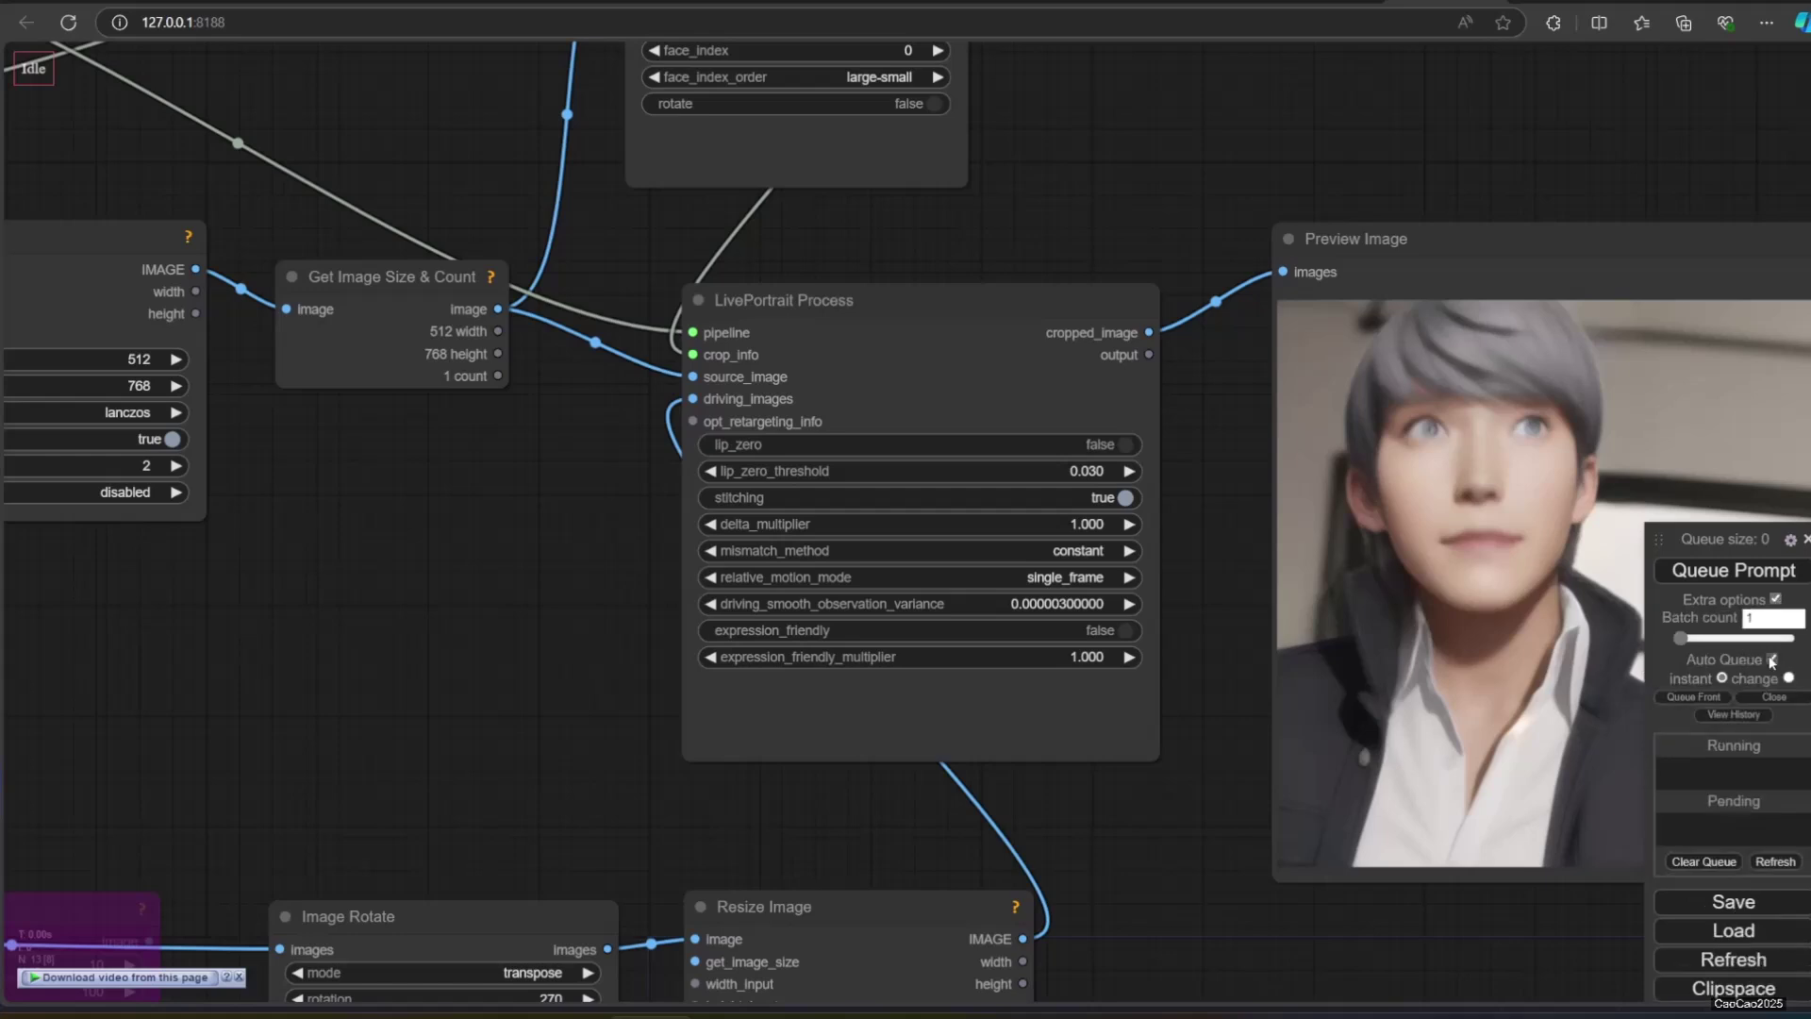
{"action": "left_click", "coordinate": [1724, 572]}
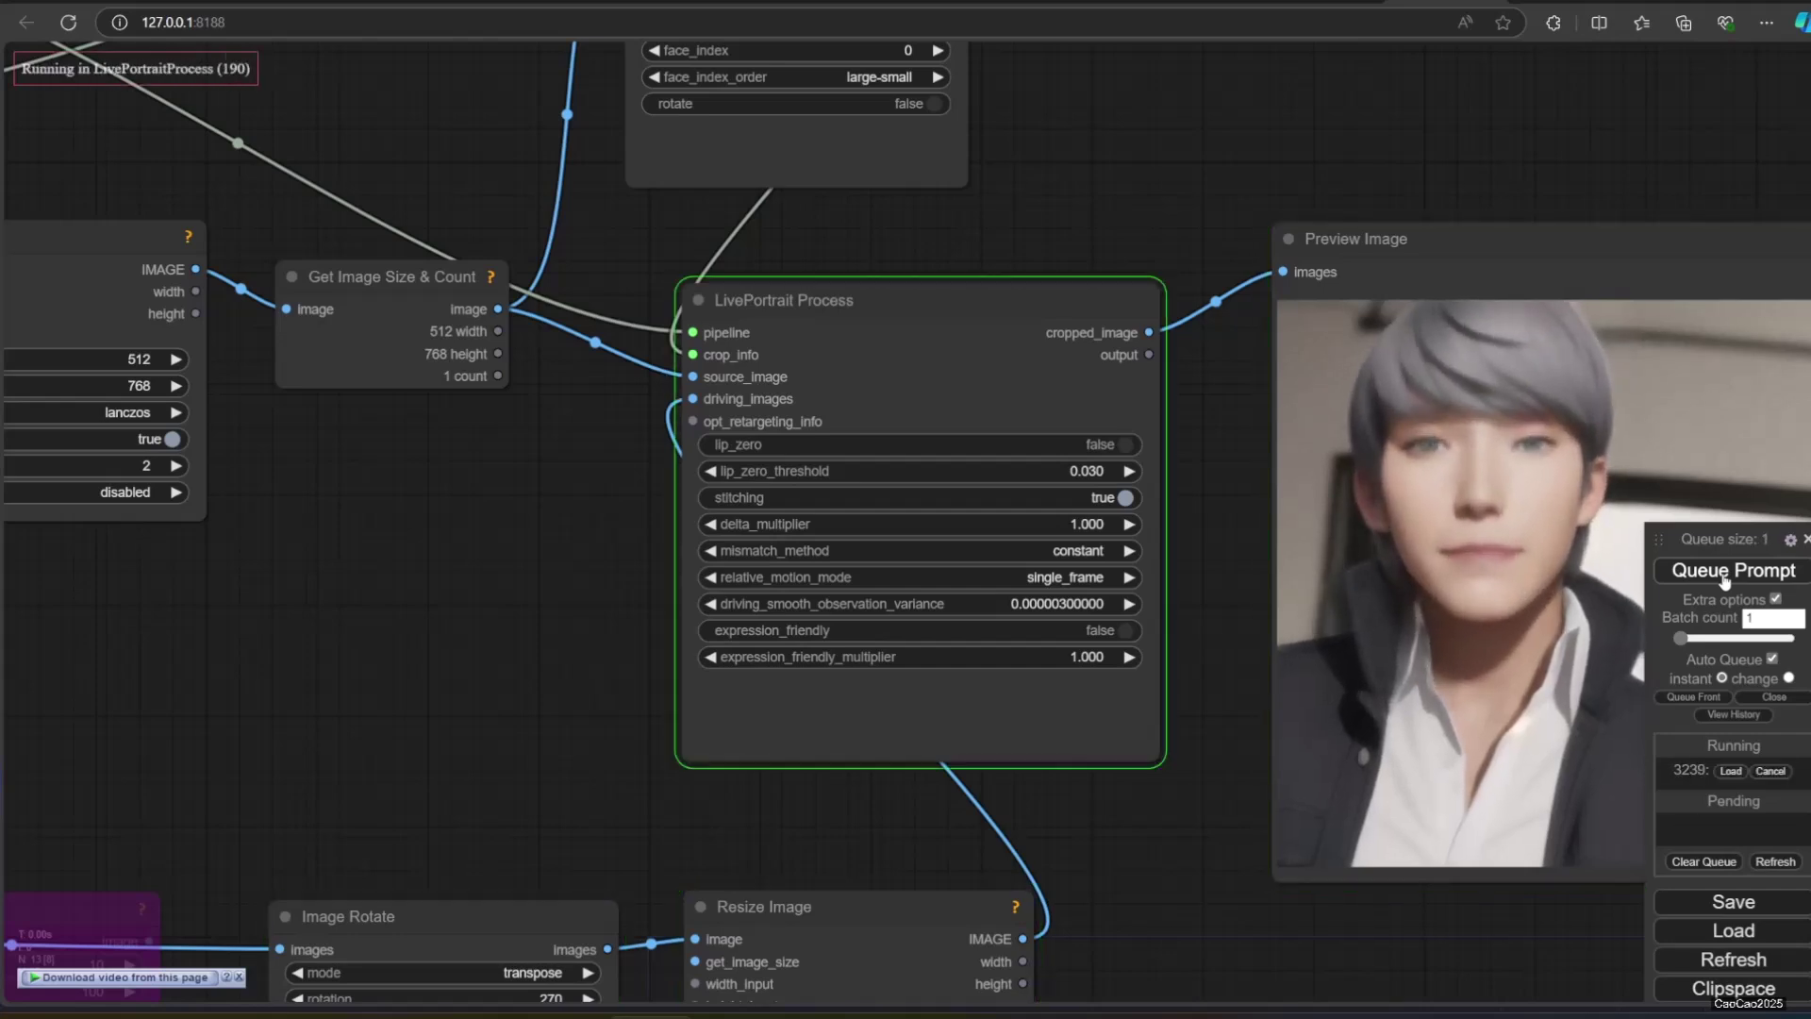
Step: Pan back to the Load Image node and swap its portrait to ComfyUI_00001_.png
{"action": "left_click_drag", "start_coordinate": [1191, 809], "coordinate": [907, 829]}
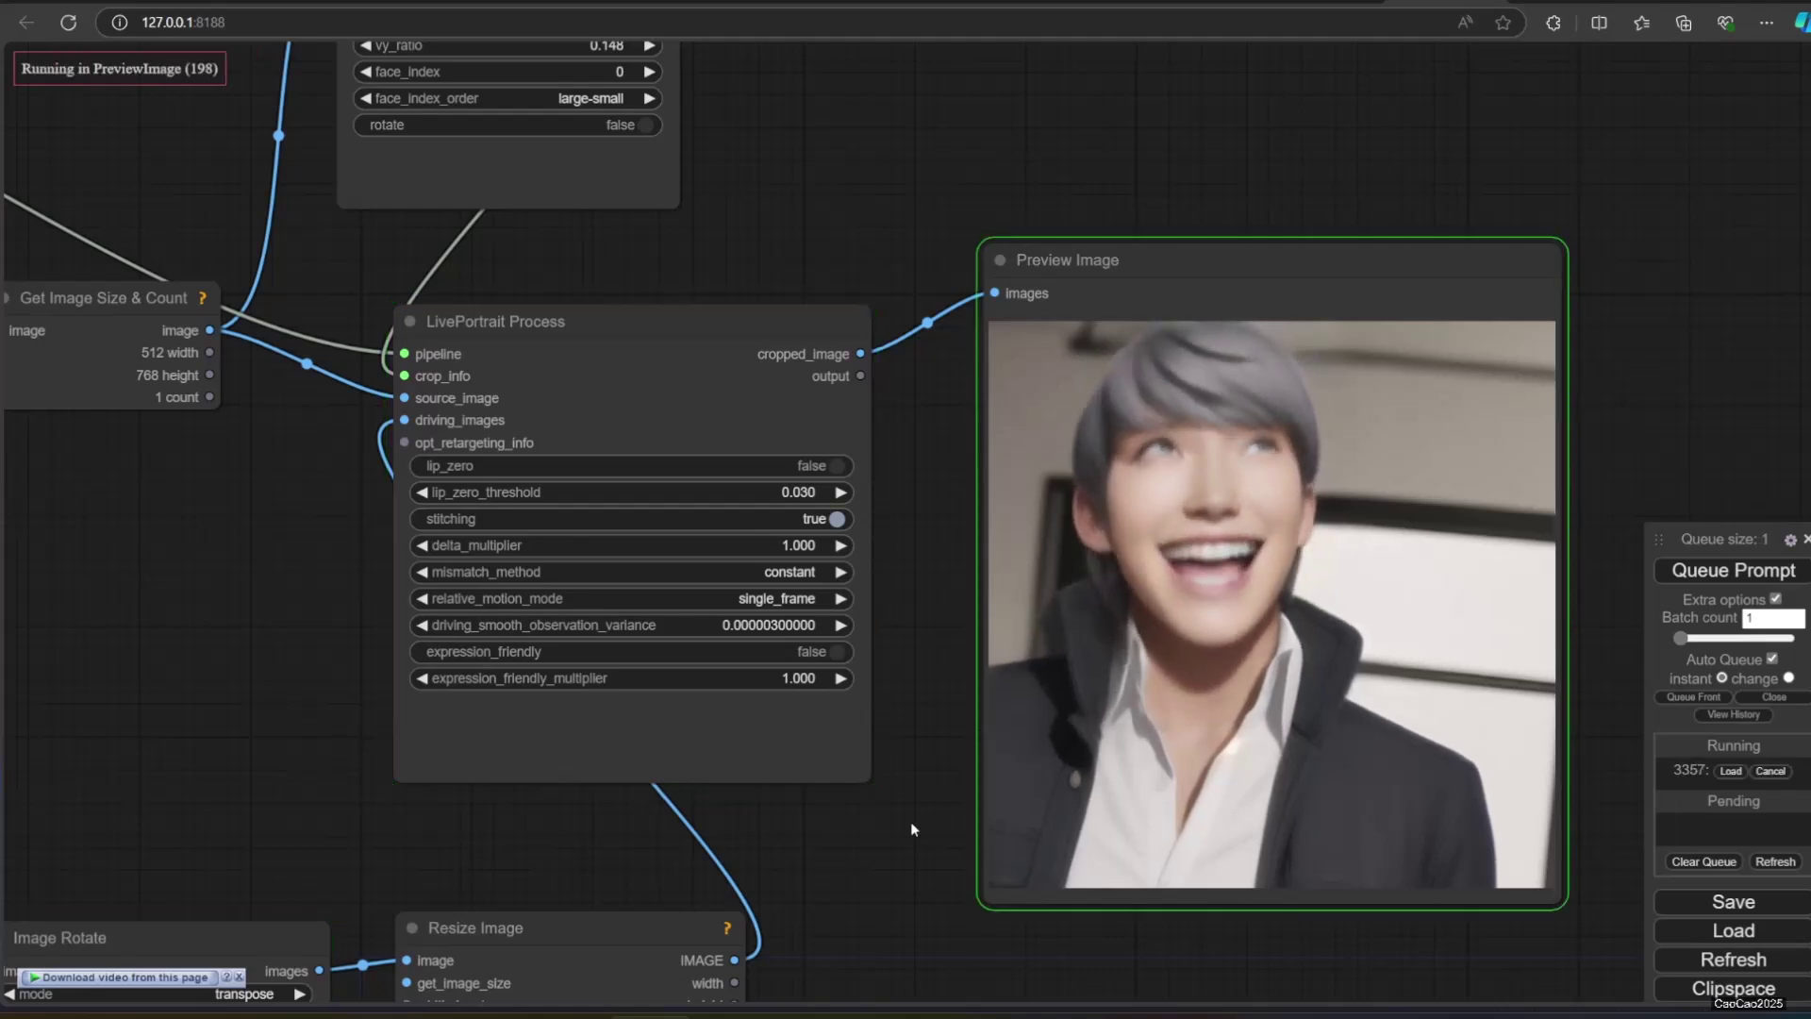
{"action": "left_click_drag", "start_coordinate": [60, 526], "coordinate": [1217, 816]}
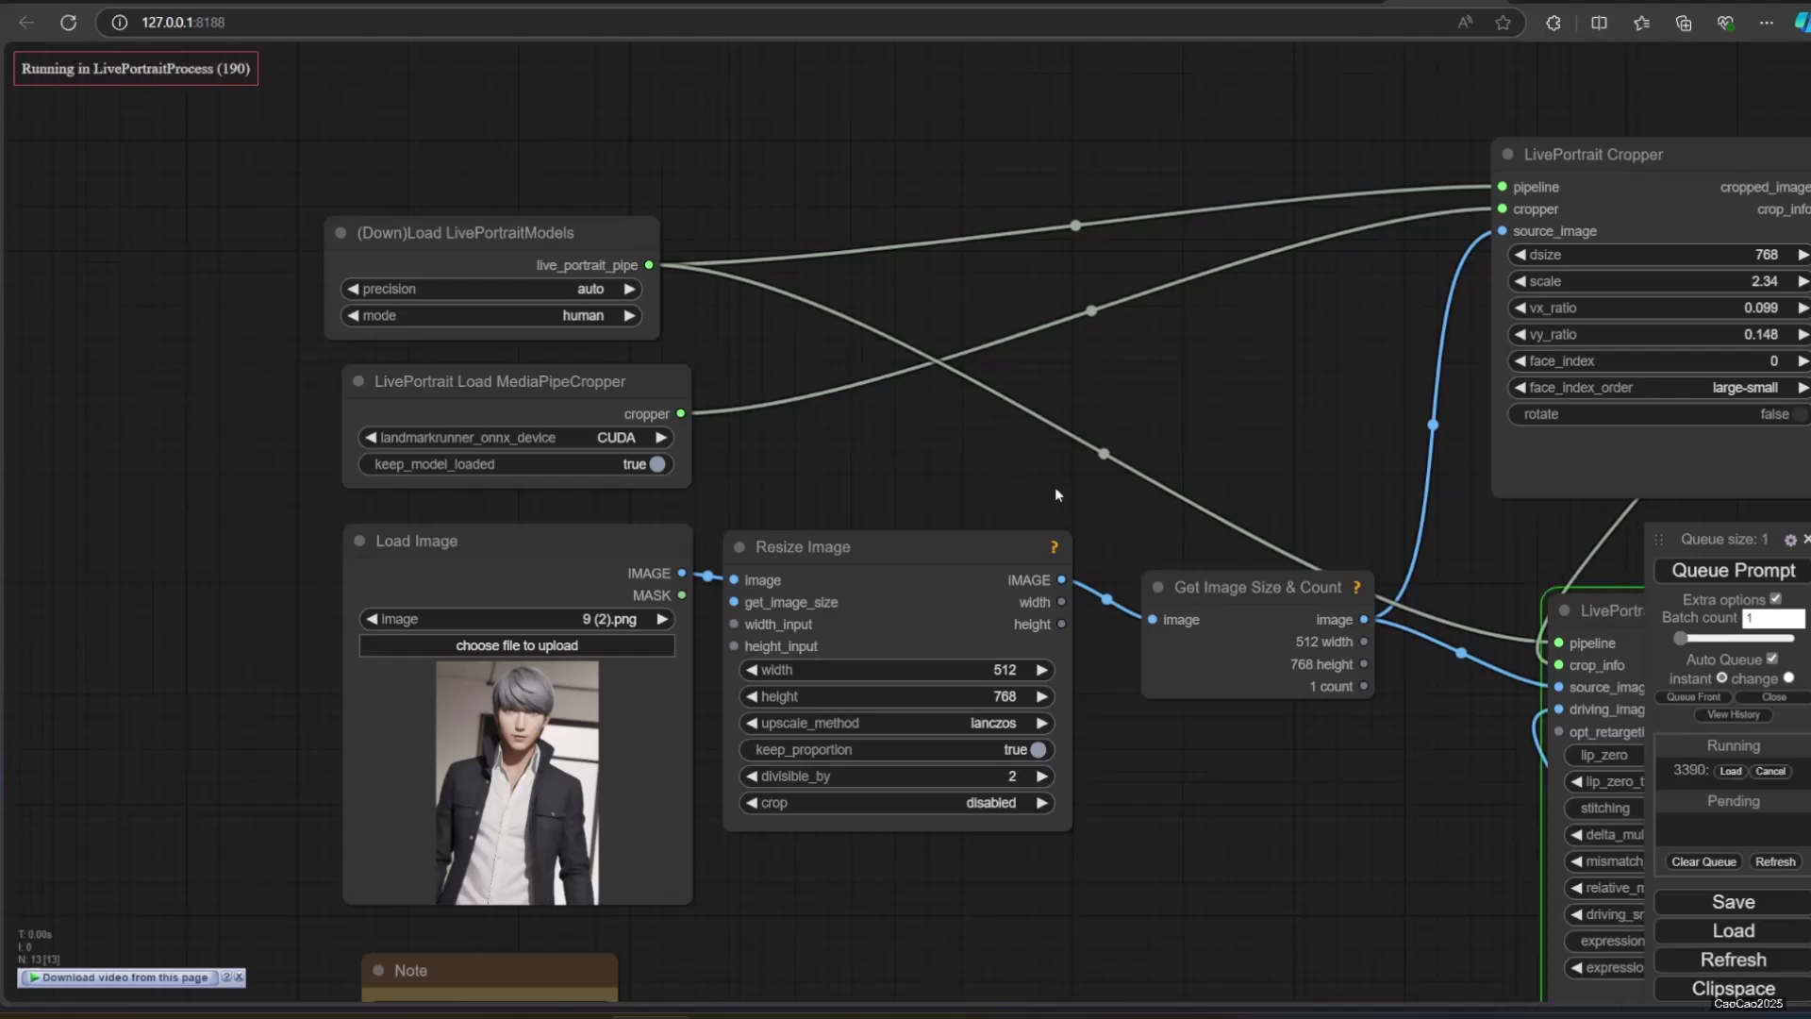
Step: Animate the leather-jacket portrait, watch Preview Image, then pan back to load ComfyUI_00039_ (1).png
{"action": "left_click", "coordinate": [1679, 570]}
{"action": "left_click_drag", "start_coordinate": [1402, 779], "coordinate": [569, 757]}
{"action": "left_click_drag", "start_coordinate": [1330, 445], "coordinate": [973, 283]}
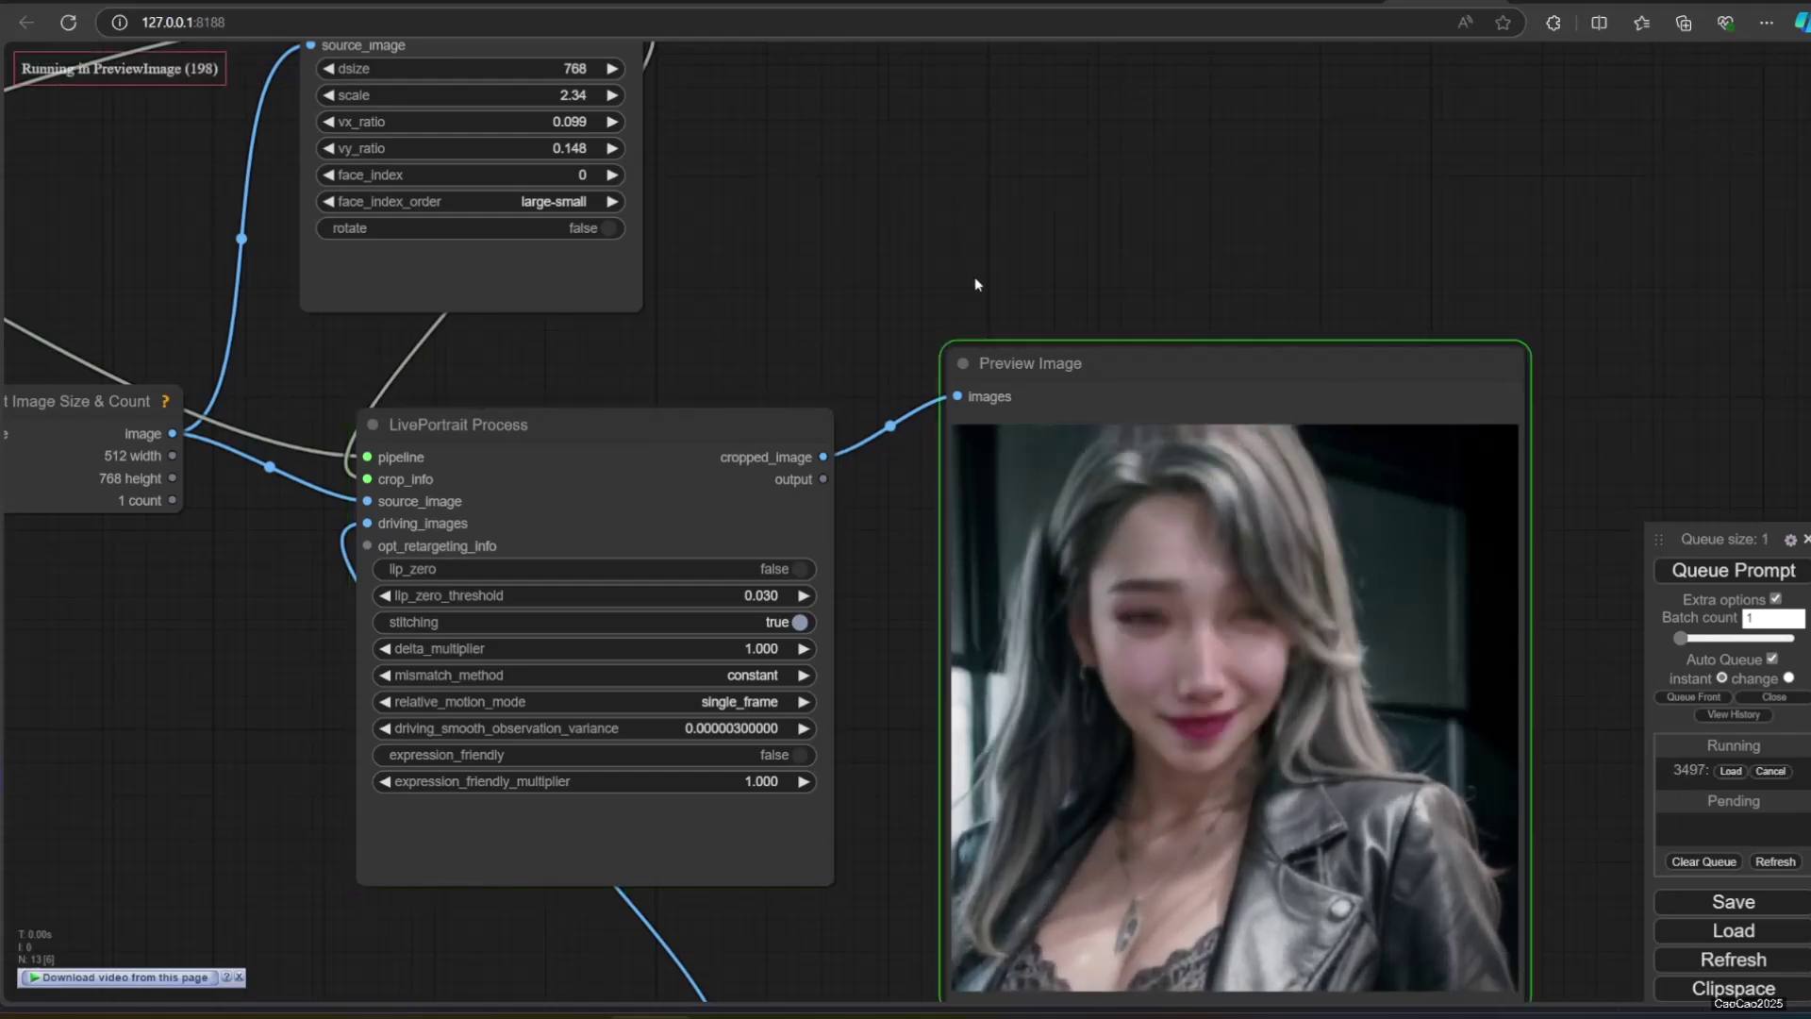
{"action": "left_click_drag", "start_coordinate": [215, 605], "coordinate": [671, 823]}
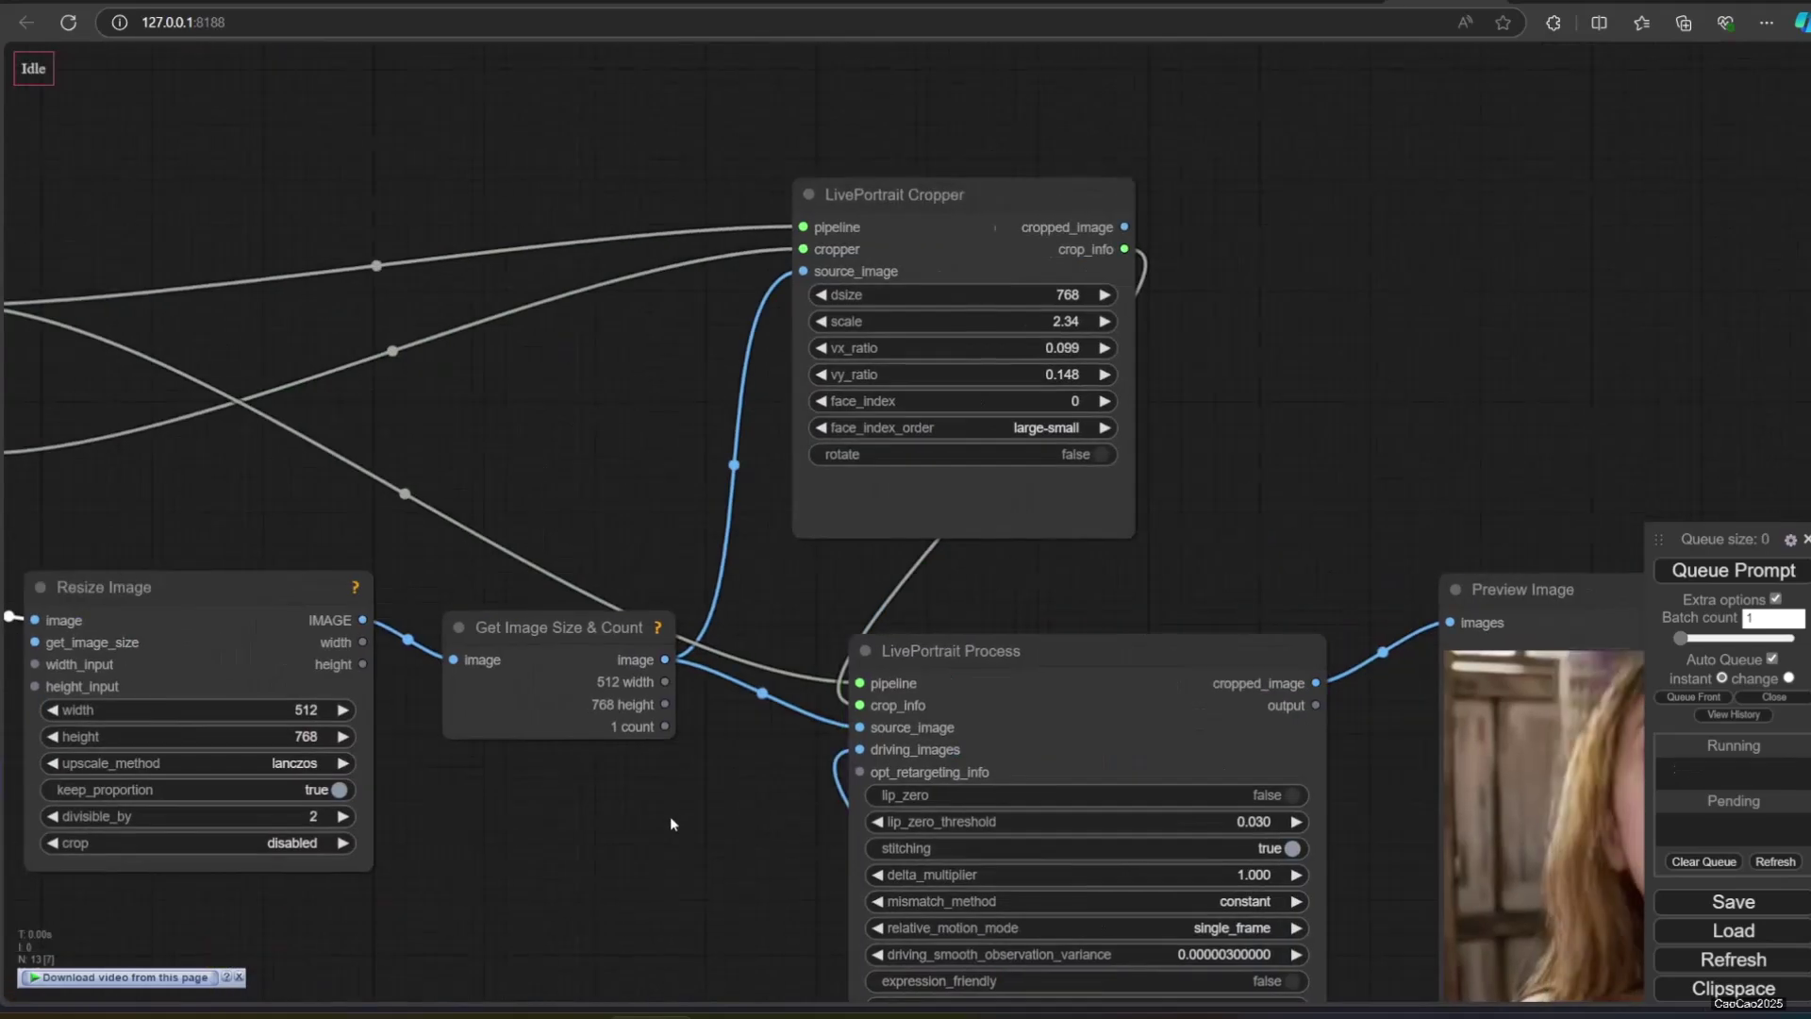
{"action": "left_click_drag", "start_coordinate": [1325, 503], "coordinate": [684, 229]}
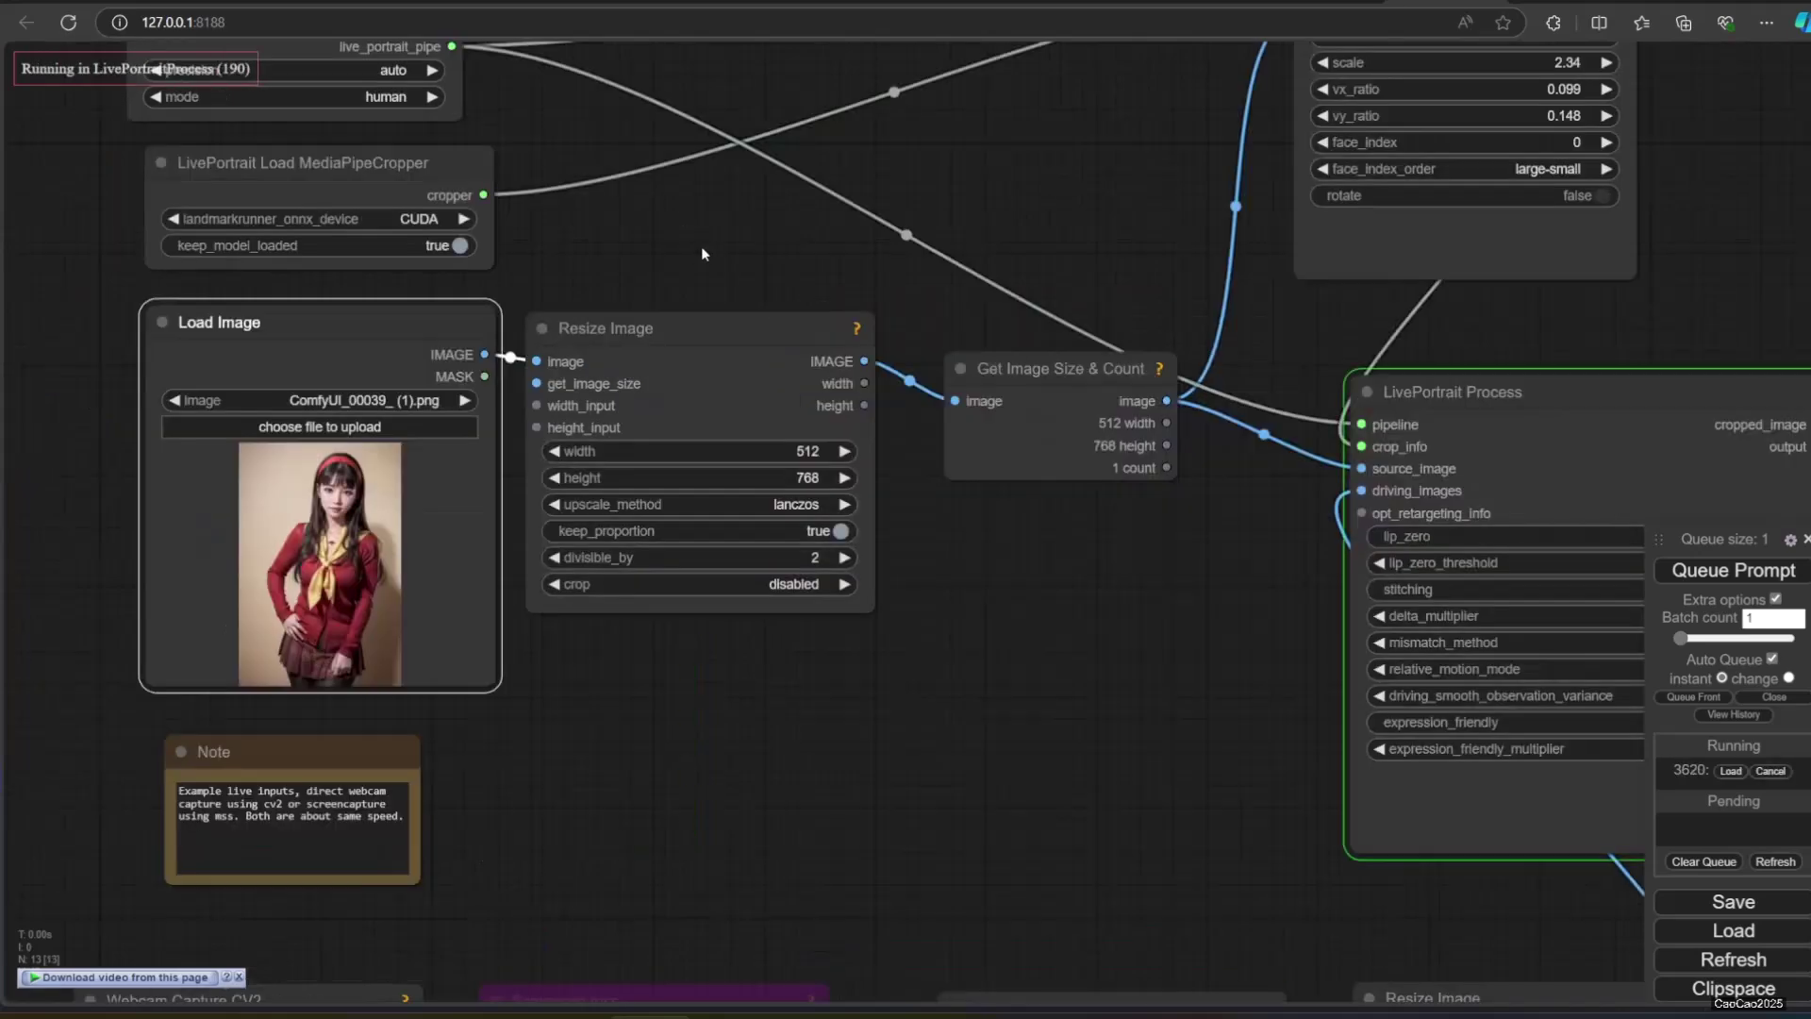
Step: Pan the canvas over to the Preview Image node to watch the bespectacled woman animate from the webcam
{"action": "left_click_drag", "start_coordinate": [700, 246], "coordinate": [520, 252]}
{"action": "left_click_drag", "start_coordinate": [1471, 274], "coordinate": [1023, 247]}
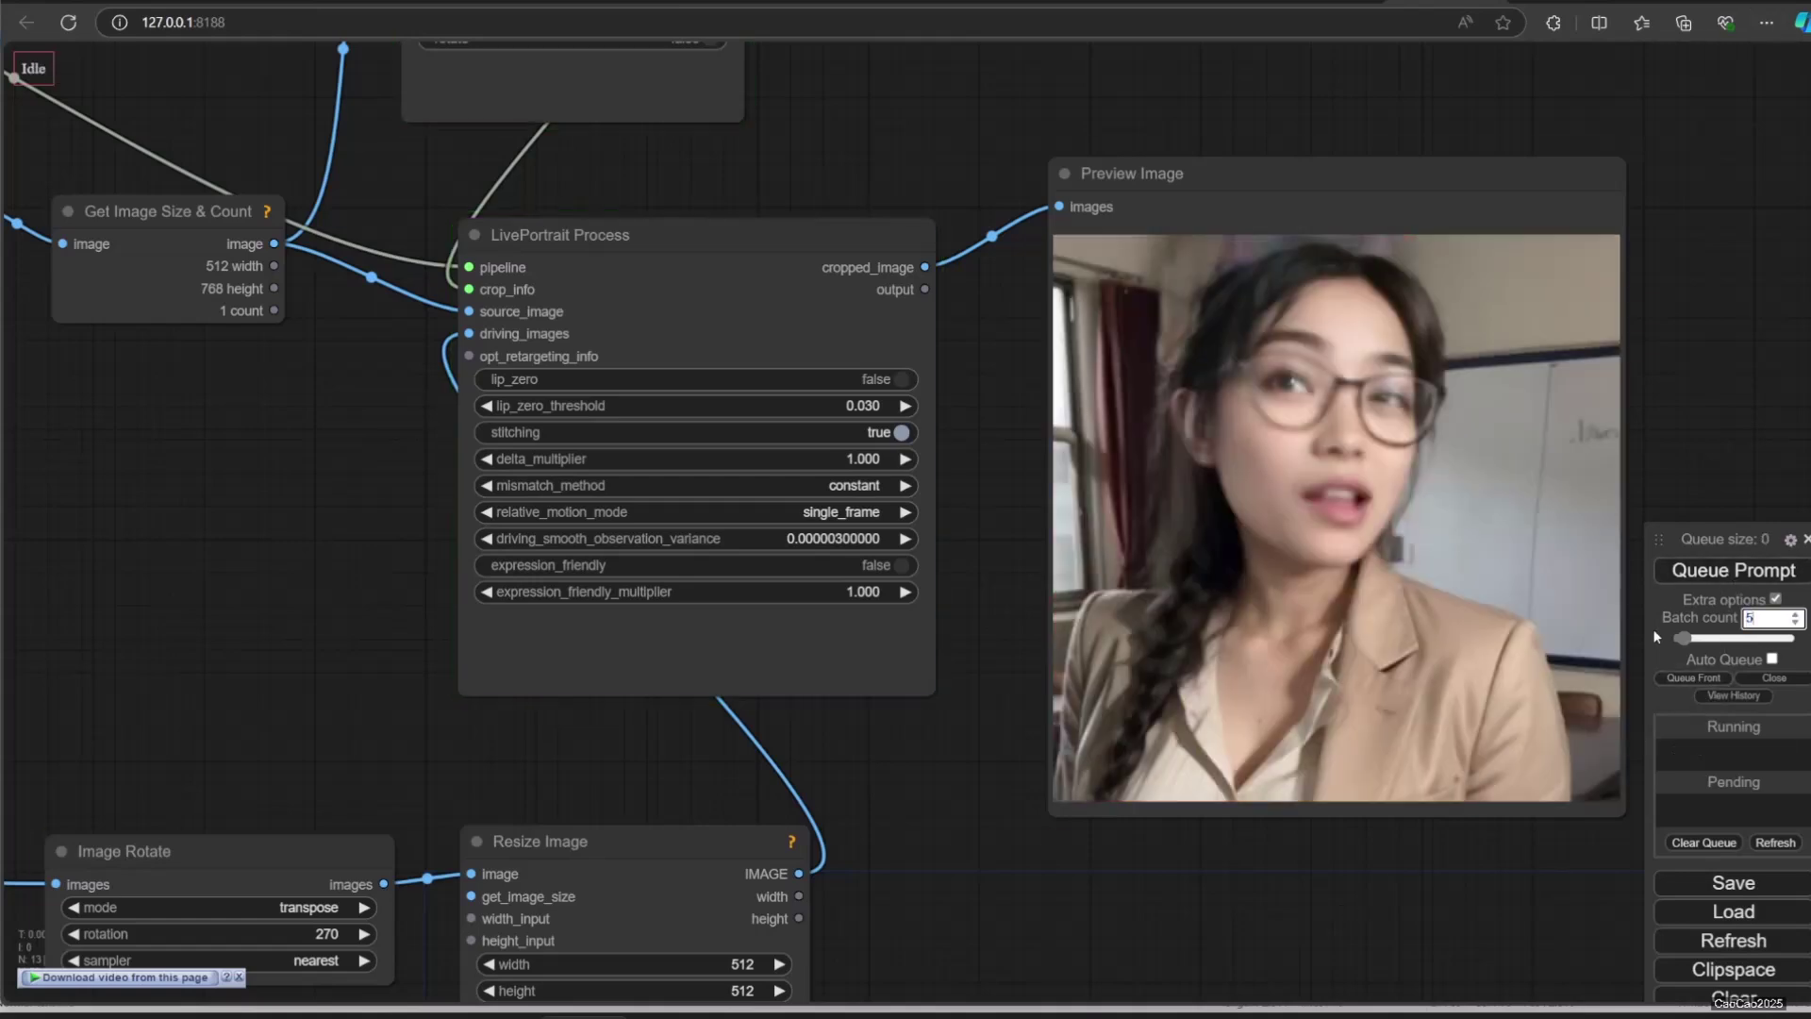
Step: Re-enable Auto Queue, change Batch count to 3, and queue the live run again
{"action": "left_click", "coordinate": [1773, 660]}
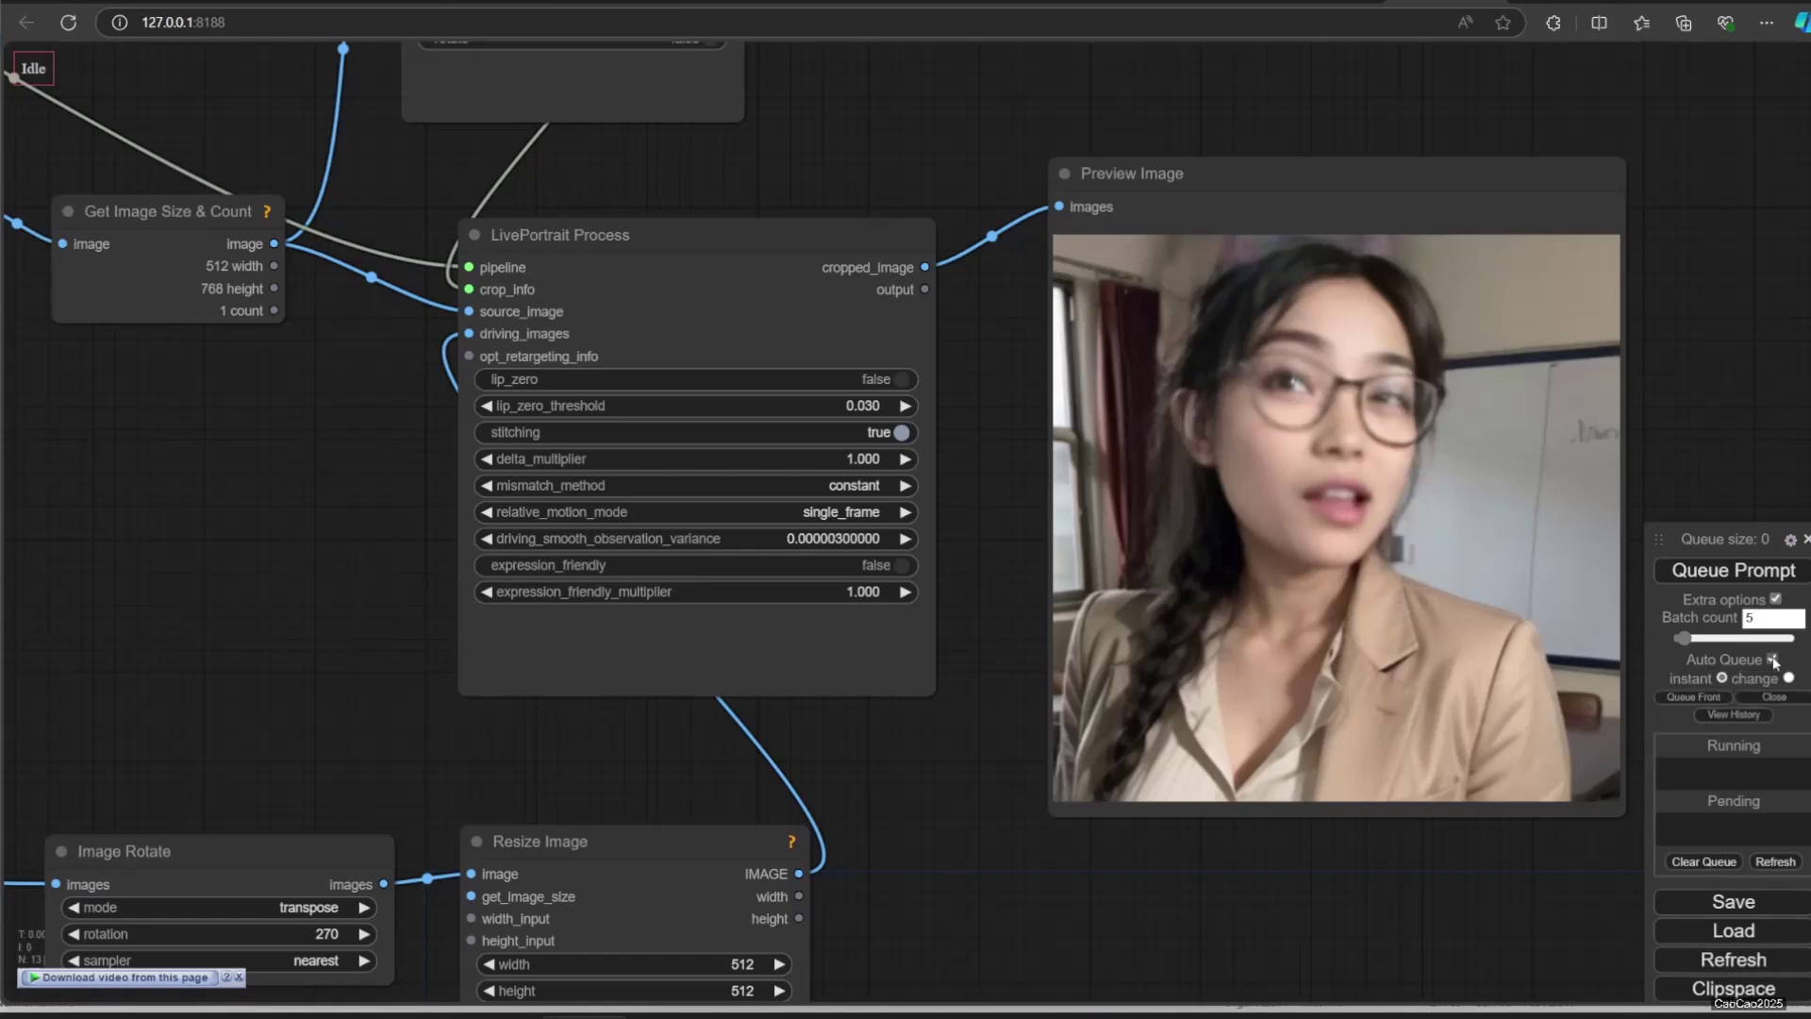
{"action": "left_click", "coordinate": [1726, 570]}
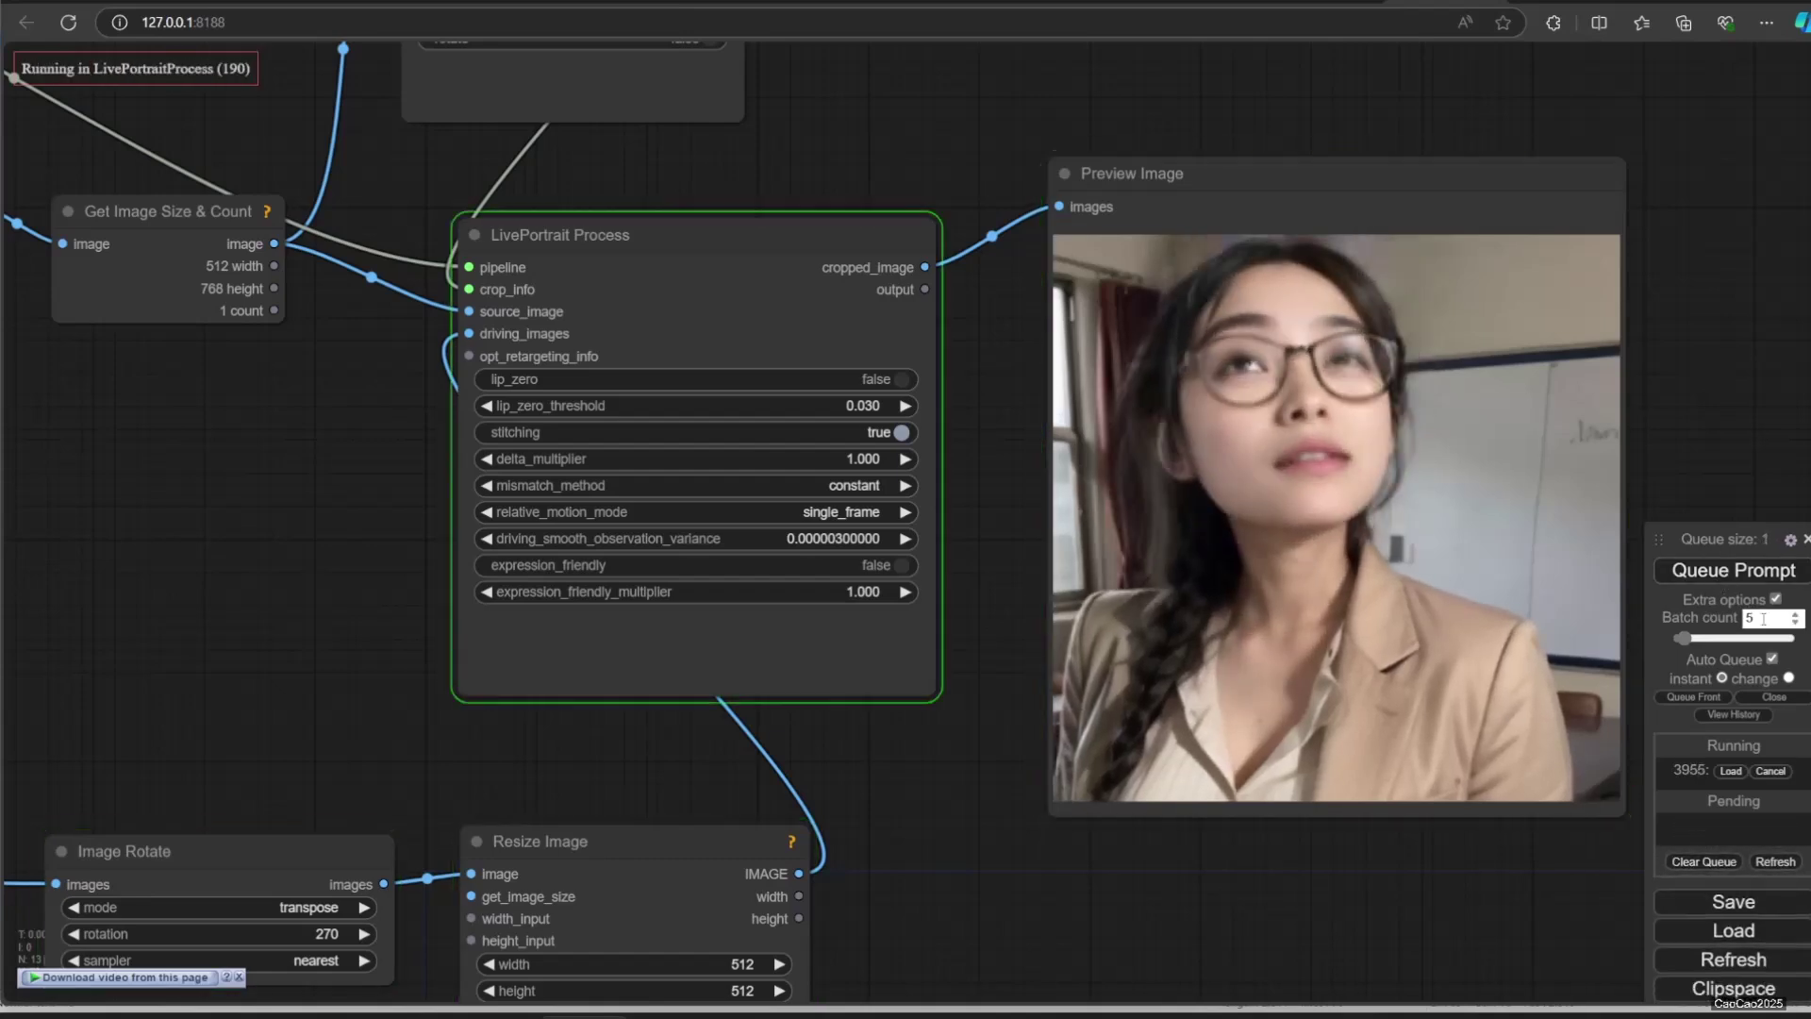
{"action": "left_click", "coordinate": [1669, 613]}
{"action": "key", "text": "BackSpace"}
{"action": "type", "text": "2"}
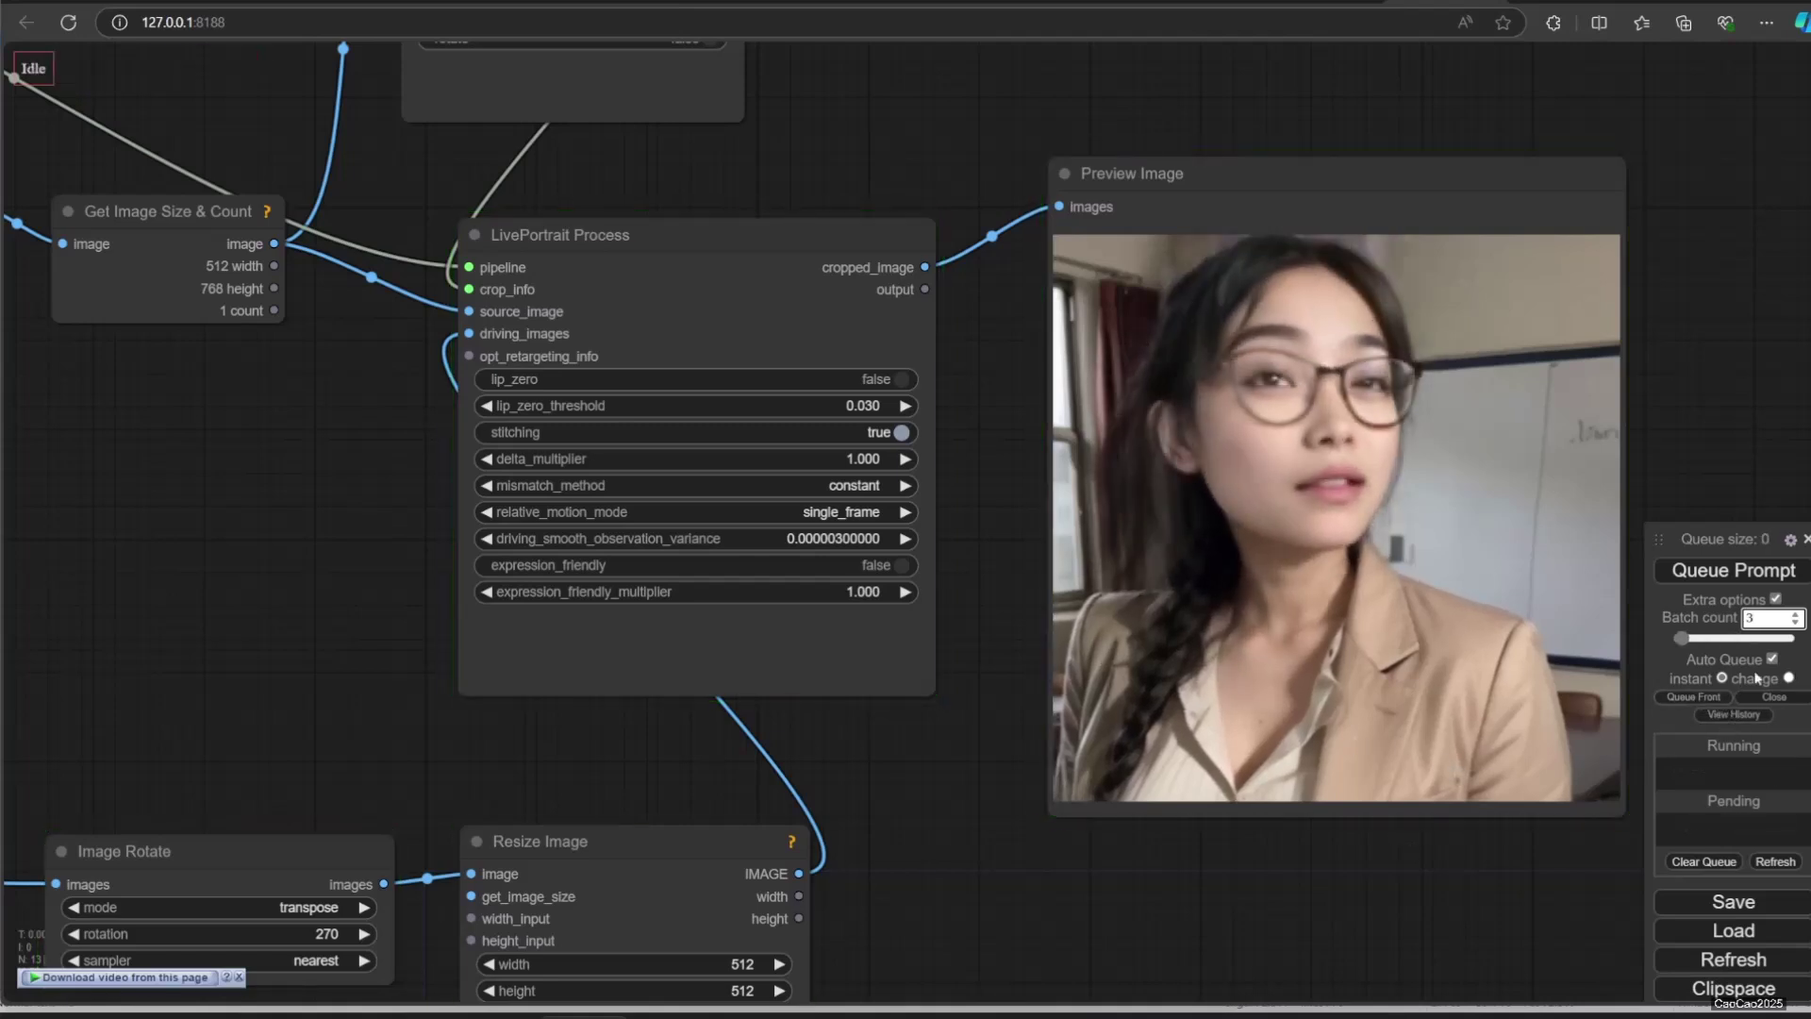
{"action": "left_click", "coordinate": [1712, 571]}
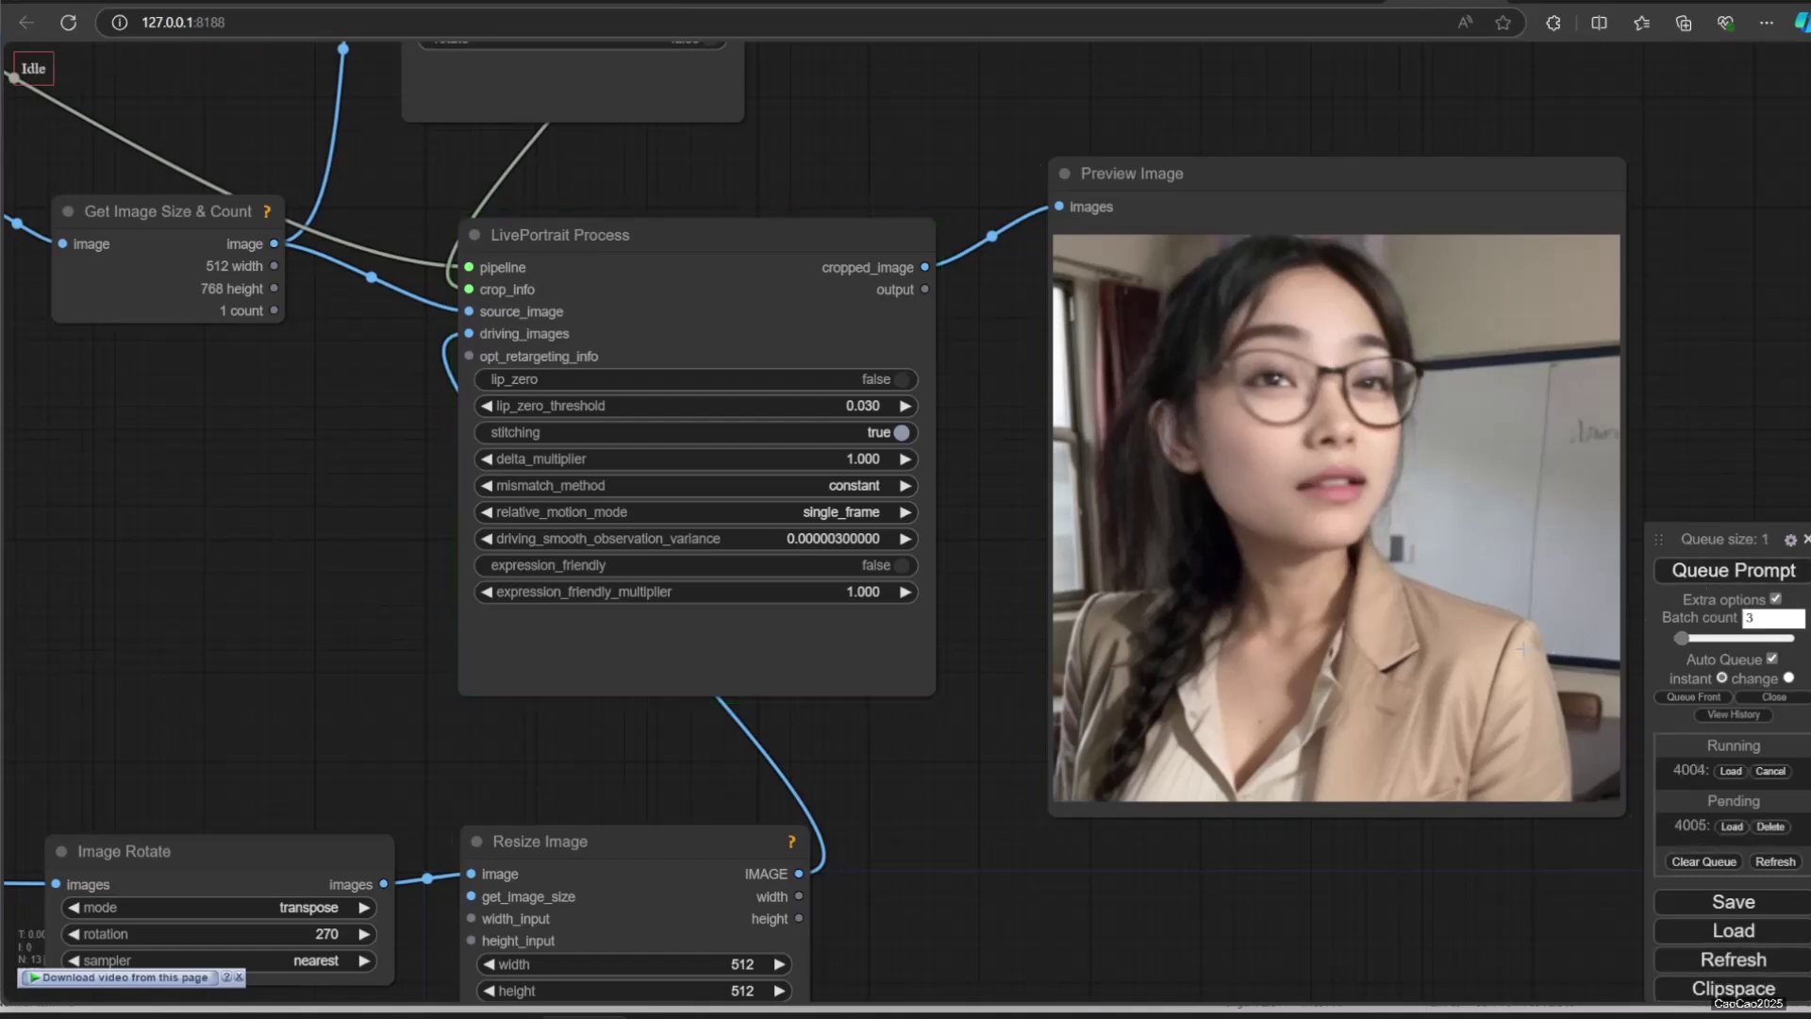